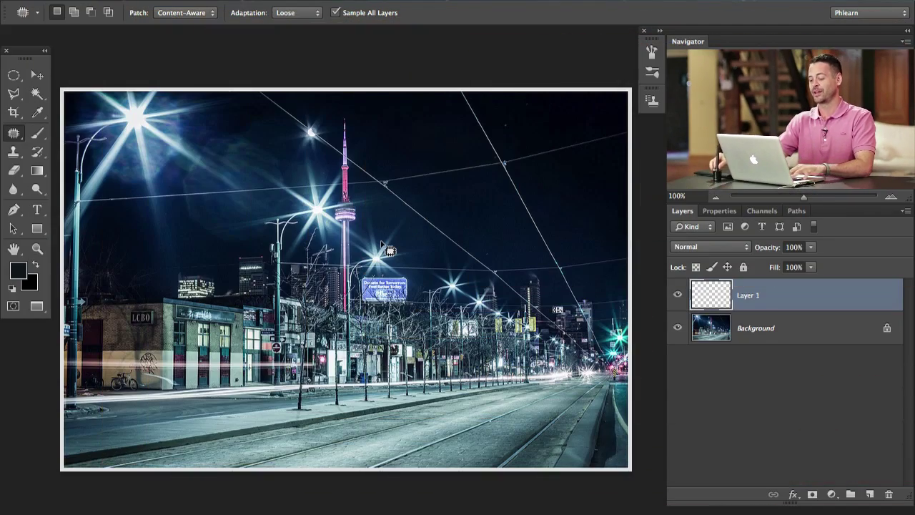
Delete the empty layer above the Background.
drag(390, 268, 392, 268)
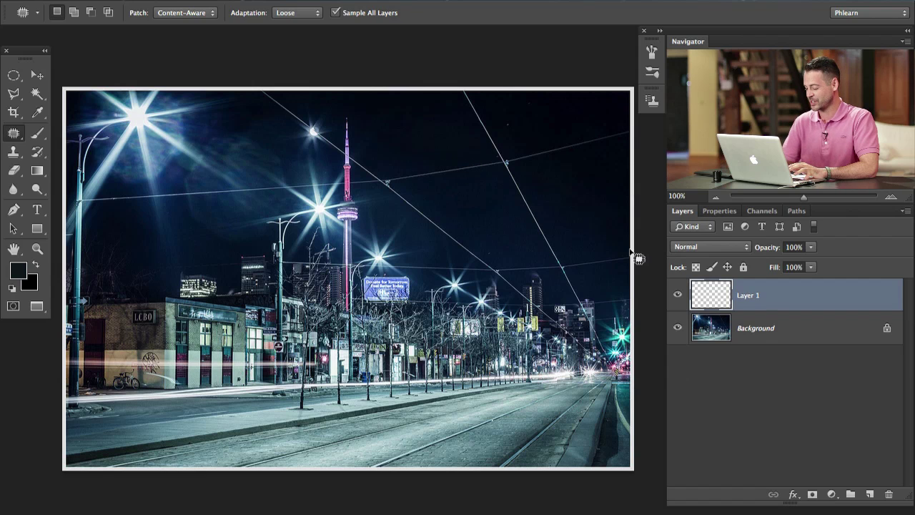
key(Delete)
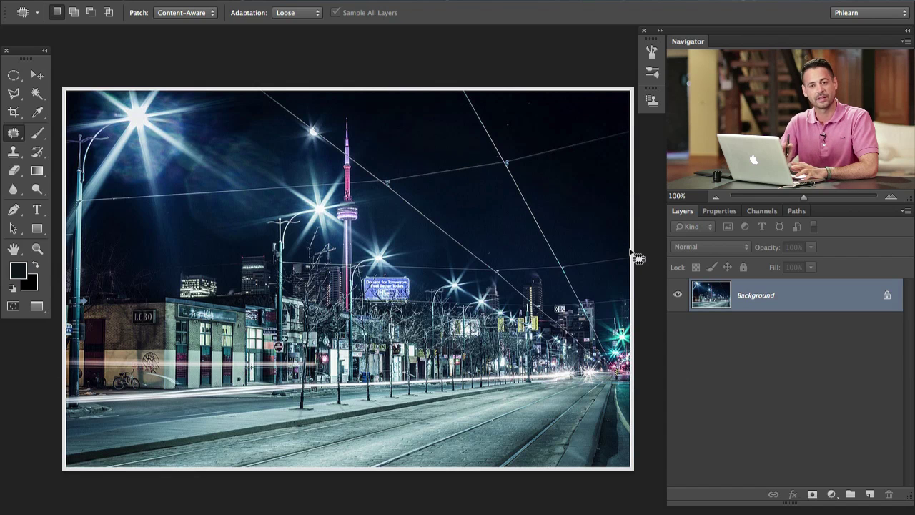
Choose the Patch Tool from the healing tools and set its patch mode to Normal.
click(13, 134)
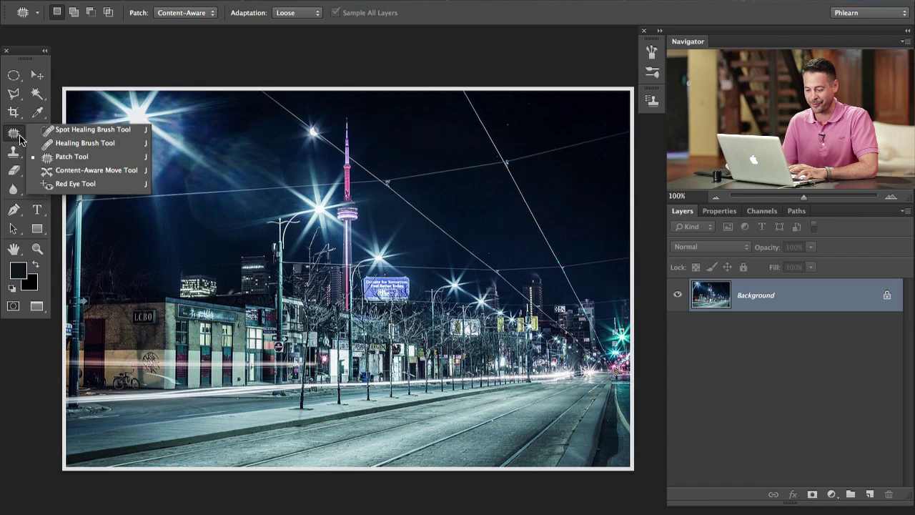
click(64, 131)
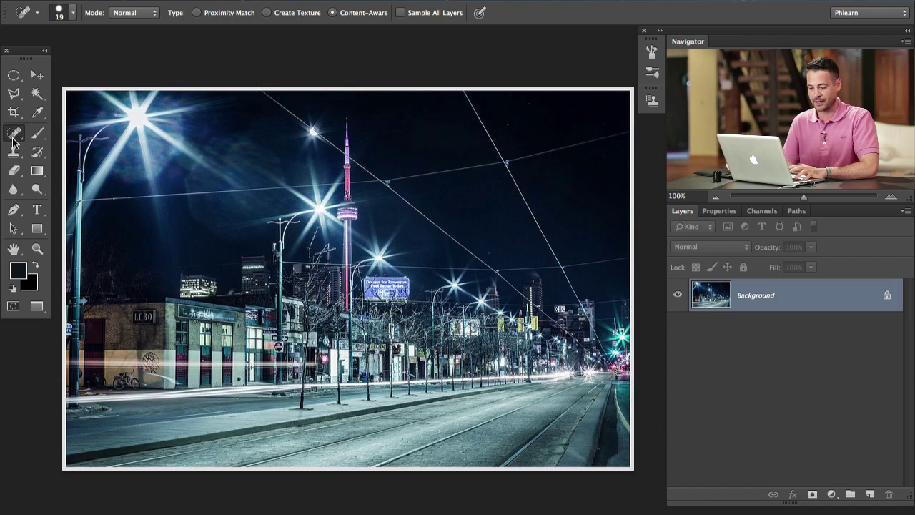
click(13, 138)
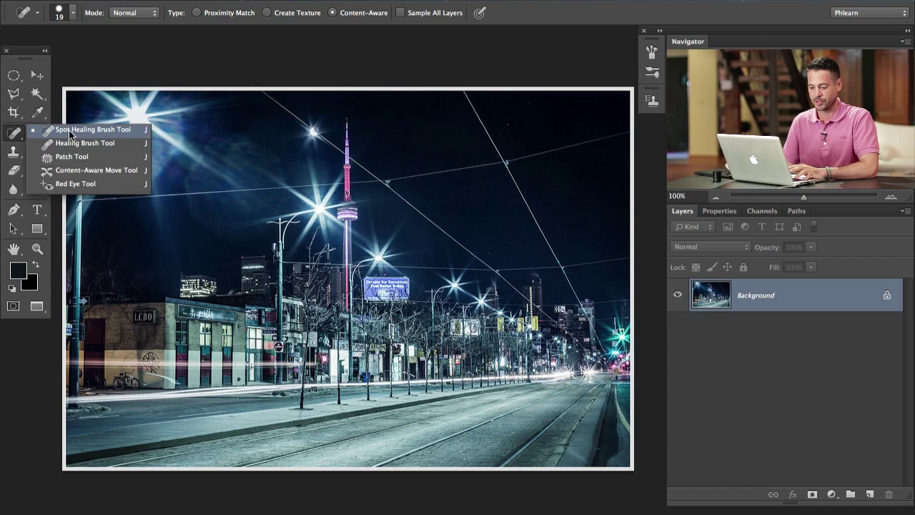
click(85, 161)
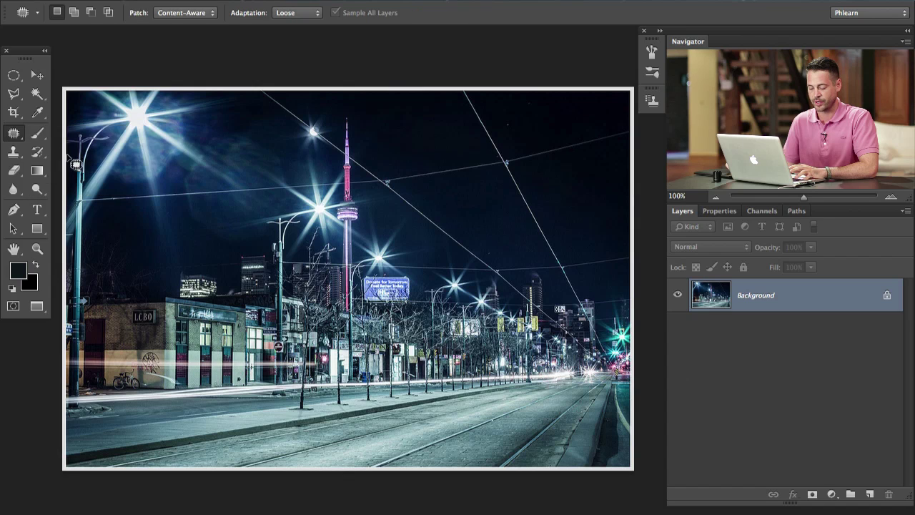
click(184, 13)
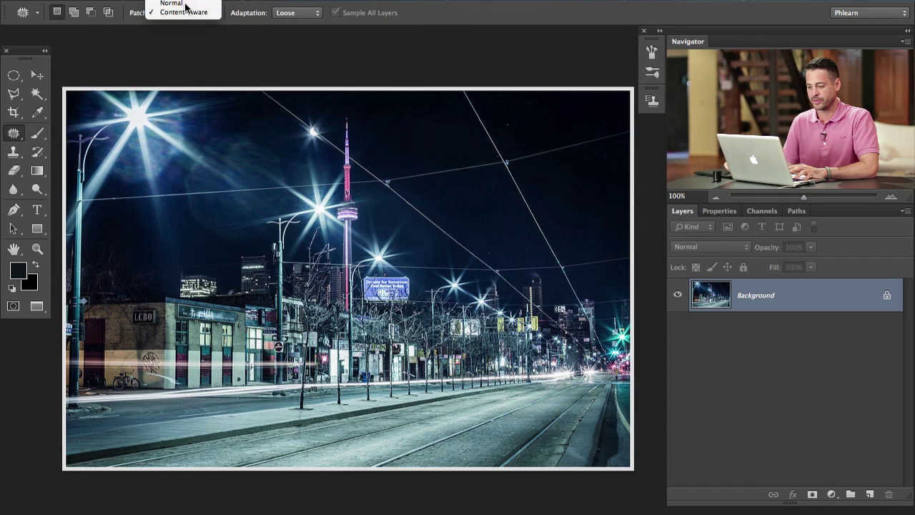
click(172, 4)
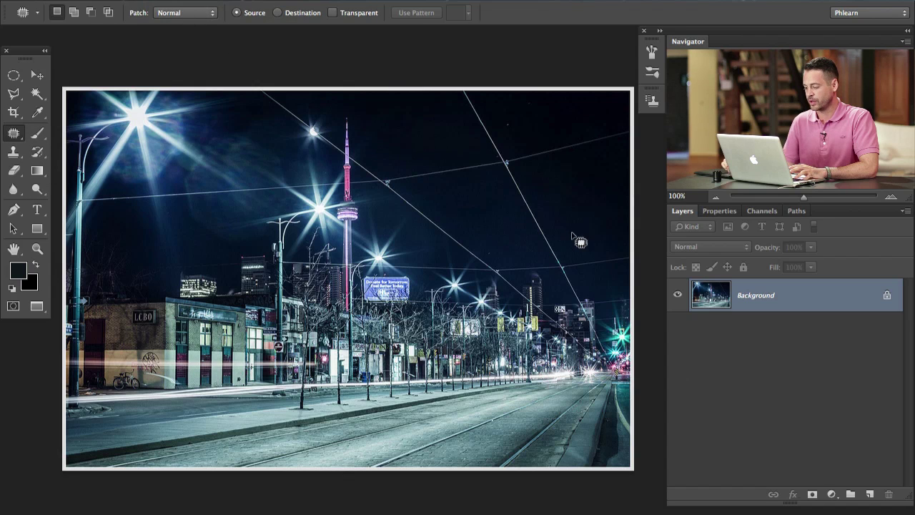
Add a new empty layer and try to patch a piece of the upper horizontal wire on it.
click(869, 495)
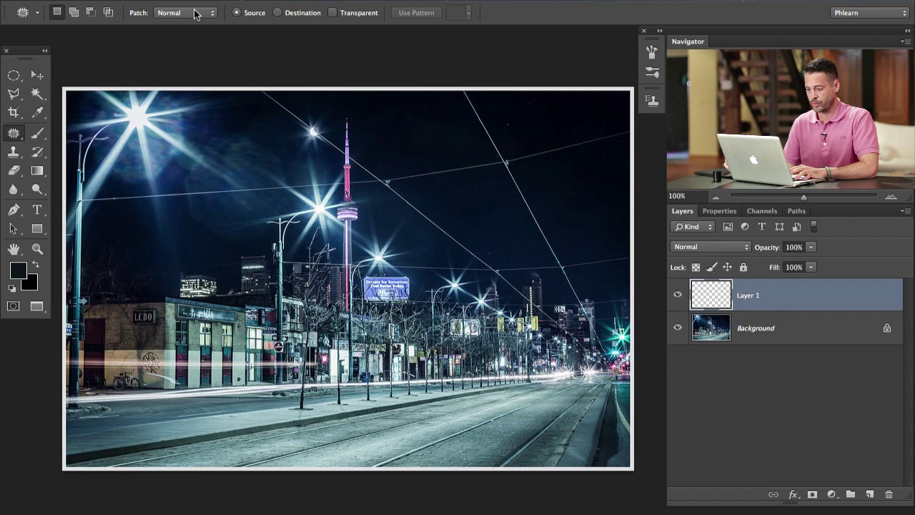
mouse_move(465, 166)
mouse_down()
mouse_move(432, 185)
mouse_move(499, 164)
mouse_move(490, 148)
mouse_move(479, 209)
mouse_up()
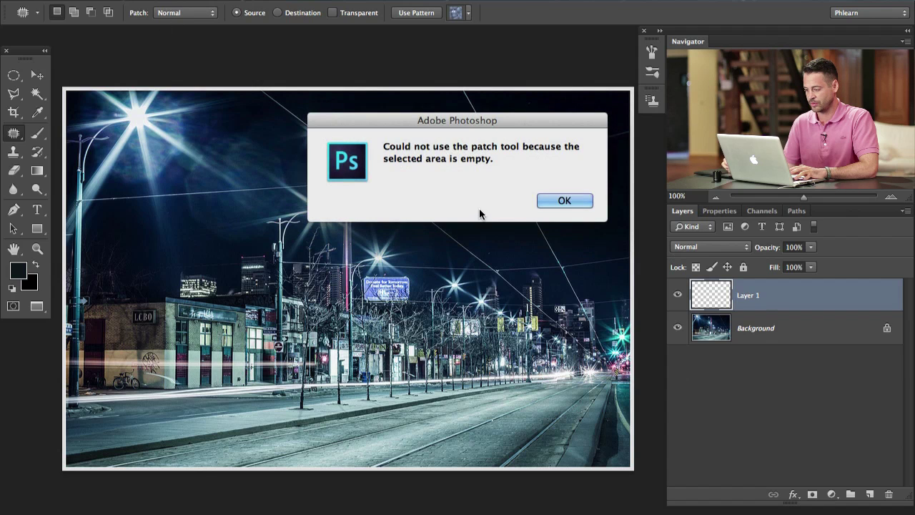
click(562, 202)
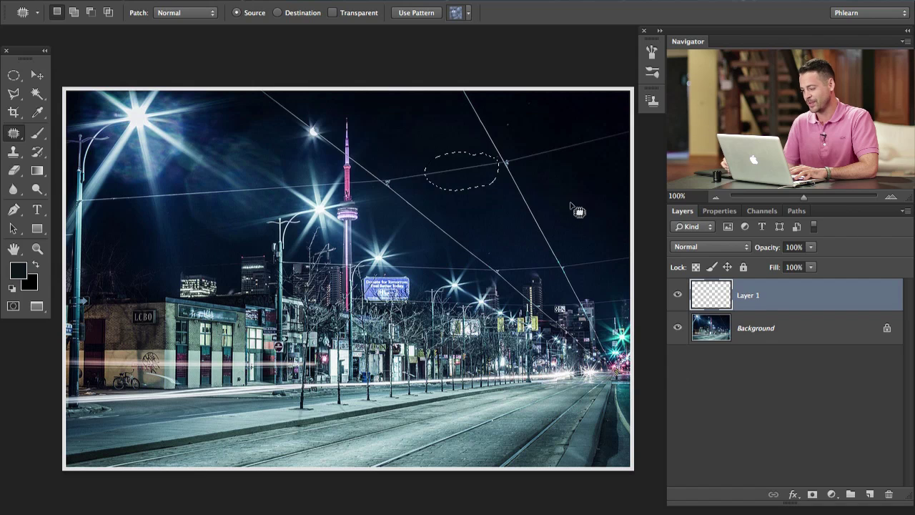
Set the patch mode to Content-Aware and clear the selection around the upper wire.
click(182, 13)
click(204, 24)
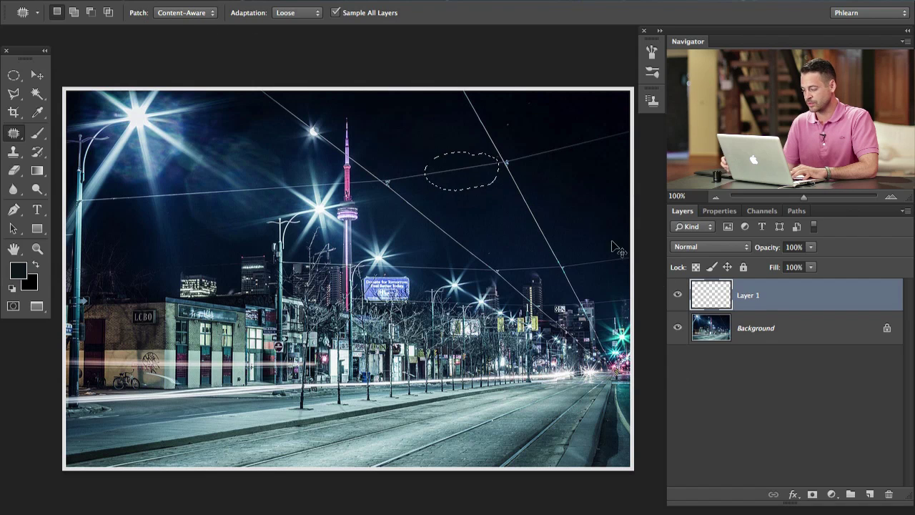
key(super+d)
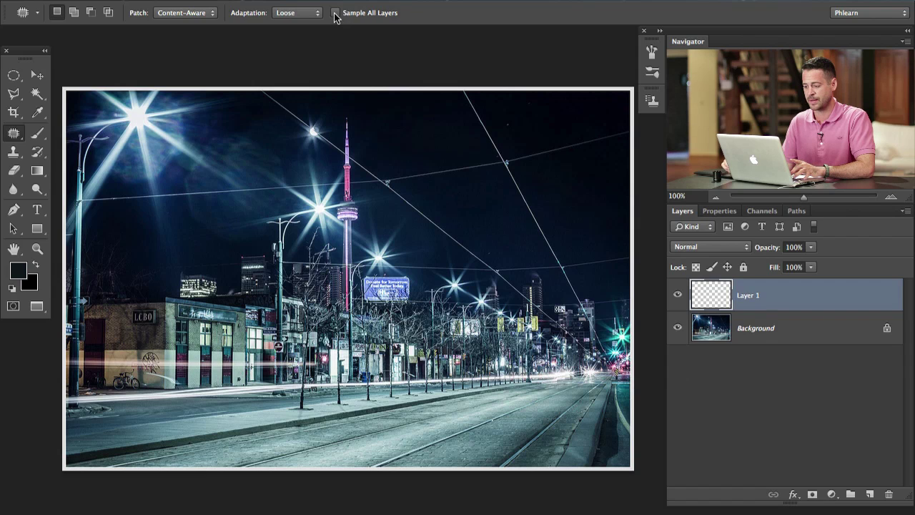
click(194, 16)
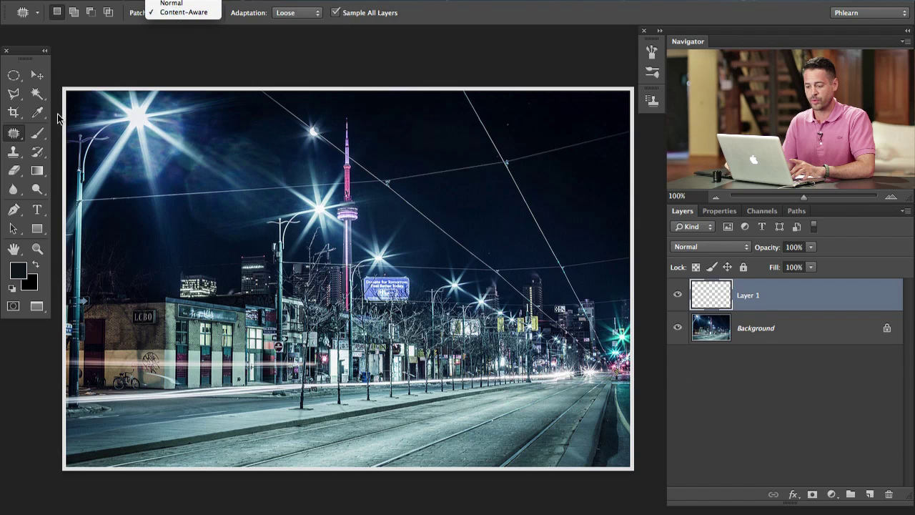
click(207, 13)
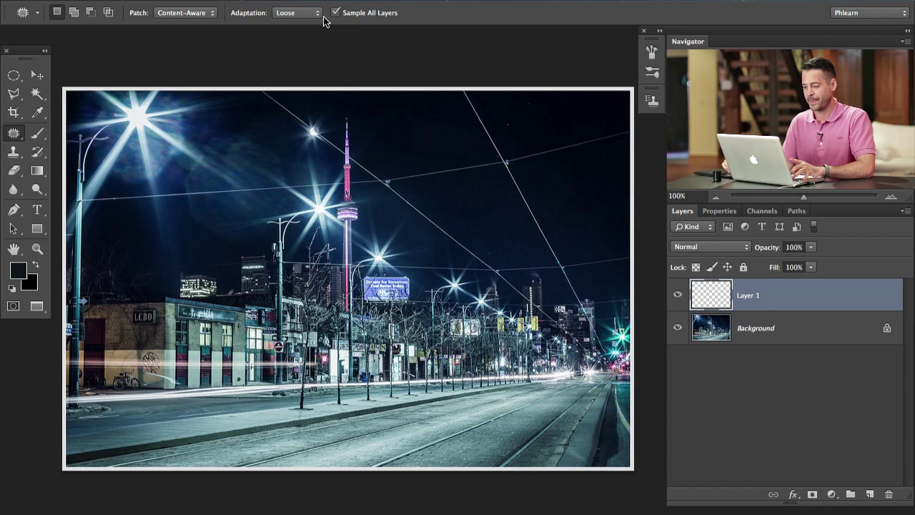
Set the patch adaptation to Medium.
click(318, 16)
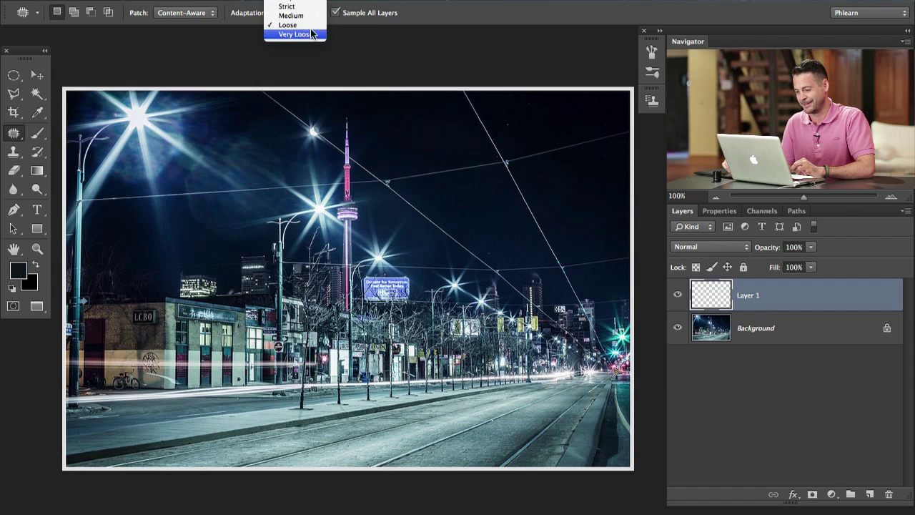
click(297, 16)
click(299, 14)
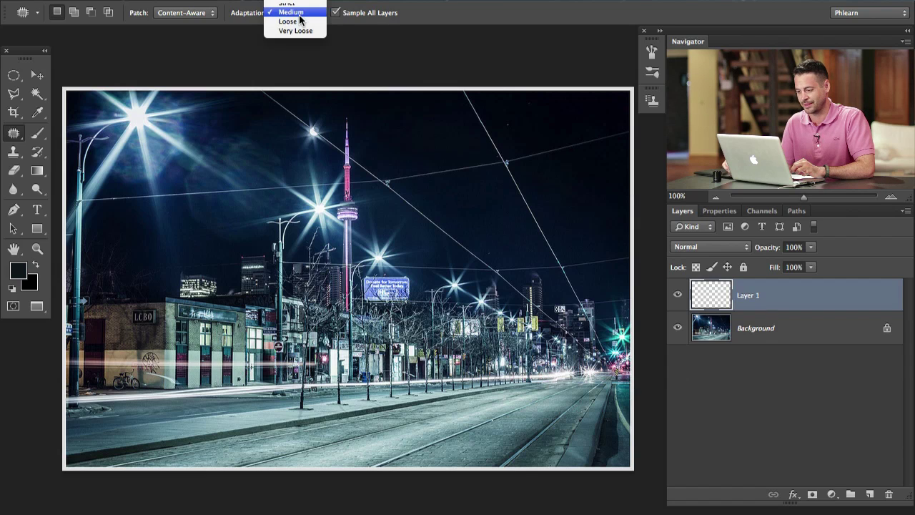
click(310, 12)
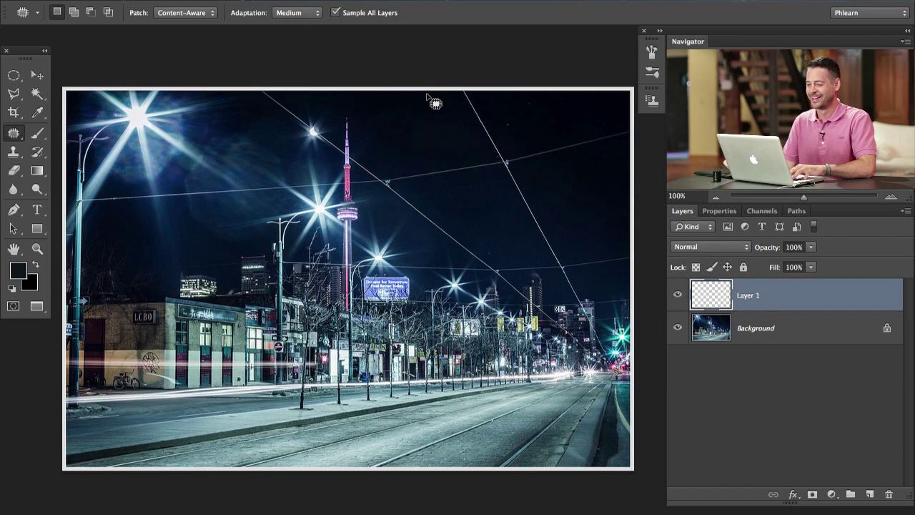
click(287, 15)
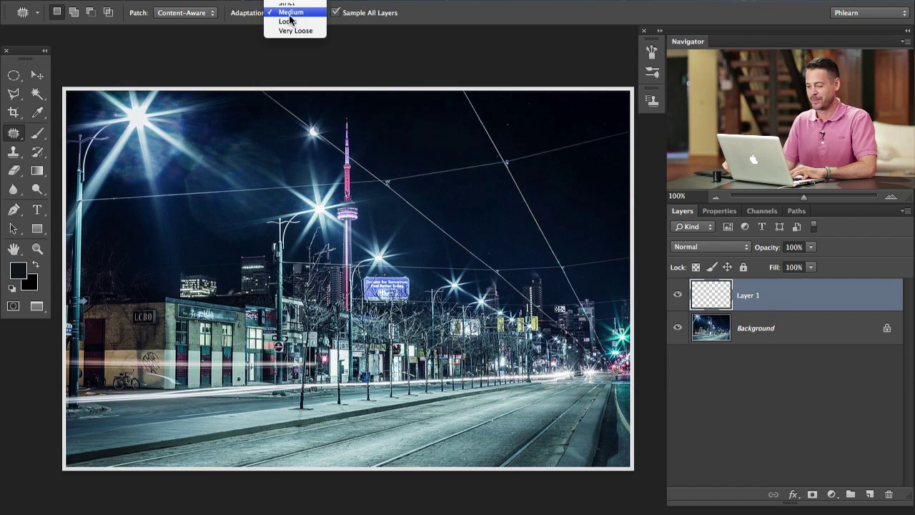
click(293, 13)
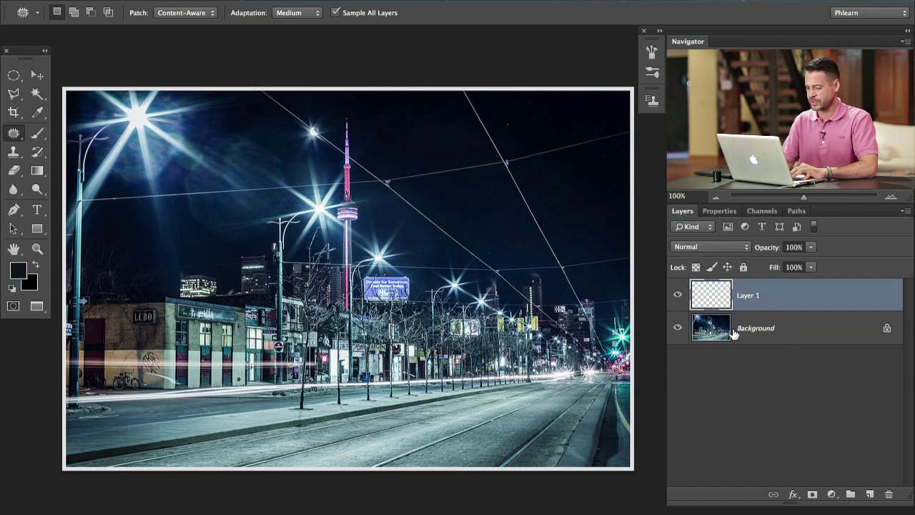
Patch out the upper horizontal wire where it crosses the steep diagonal wire, sampling clear sky to the left, and deselect.
key(super+plus)
drag(381, 164, 224, 311)
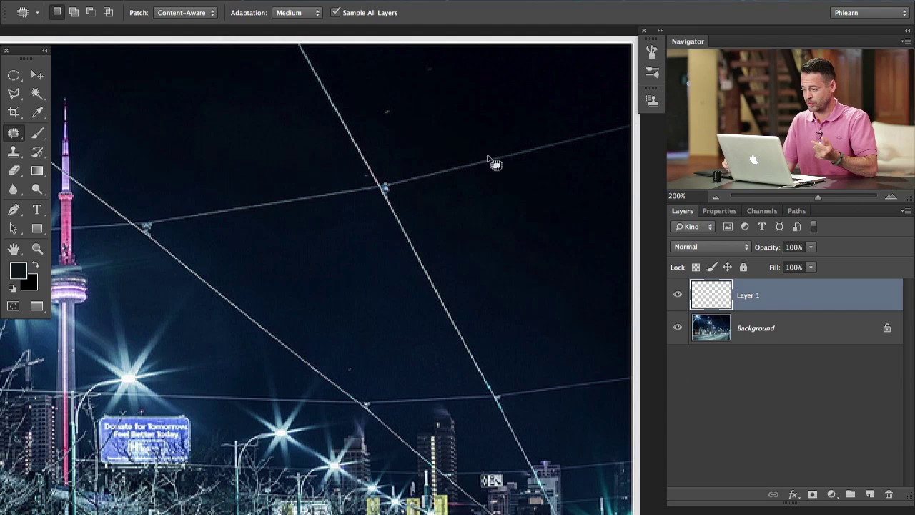
mouse_move(397, 169)
mouse_down()
mouse_move(327, 190)
mouse_move(322, 216)
mouse_move(411, 208)
mouse_move(434, 169)
mouse_move(433, 187)
mouse_up()
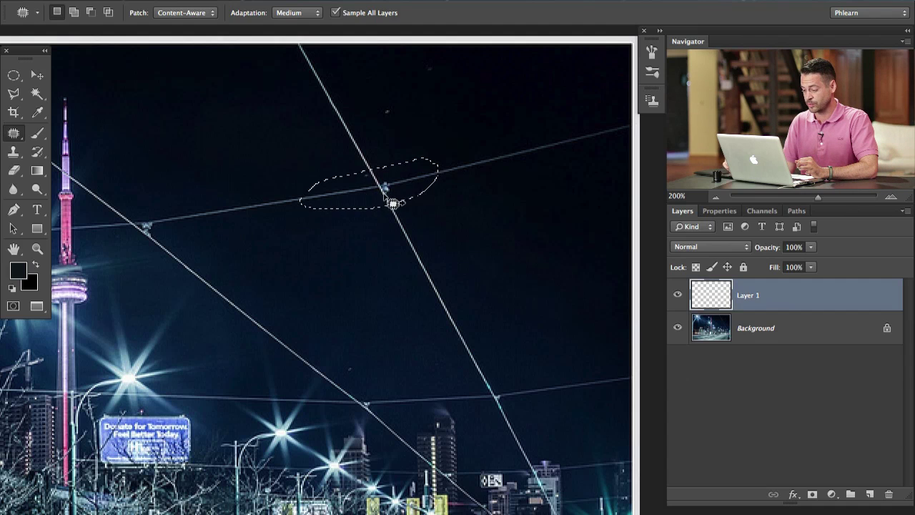
drag(372, 203, 211, 170)
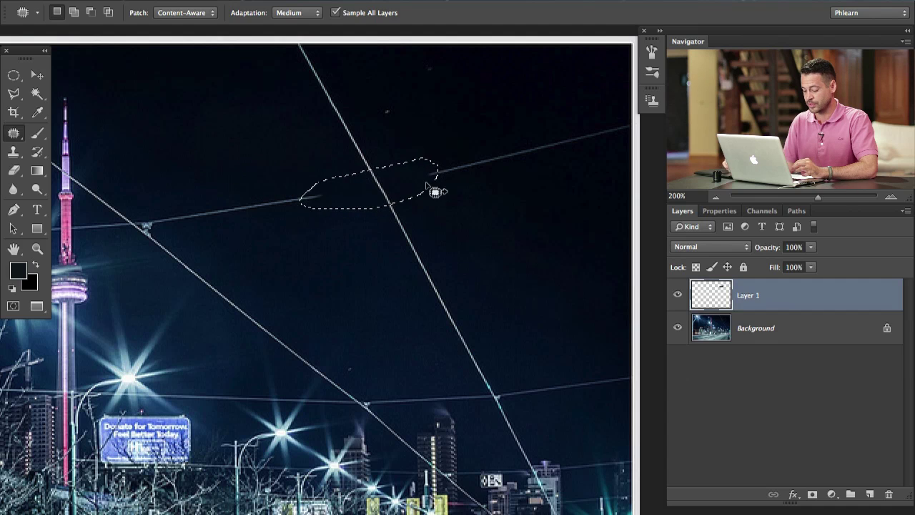
key(ctrl+d)
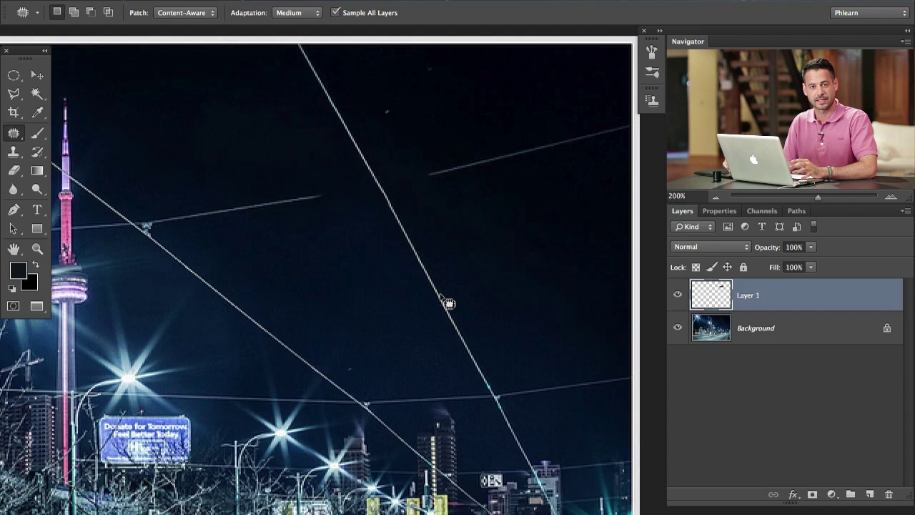
Patch out the rest of the upper horizontal wire from the steep diagonal wire to the photo's right edge, sampling nearby sky.
drag(502, 212, 489, 194)
mouse_move(516, 141)
mouse_down()
mouse_move(367, 183)
mouse_move(385, 200)
mouse_move(465, 186)
mouse_move(519, 150)
mouse_move(468, 130)
mouse_up()
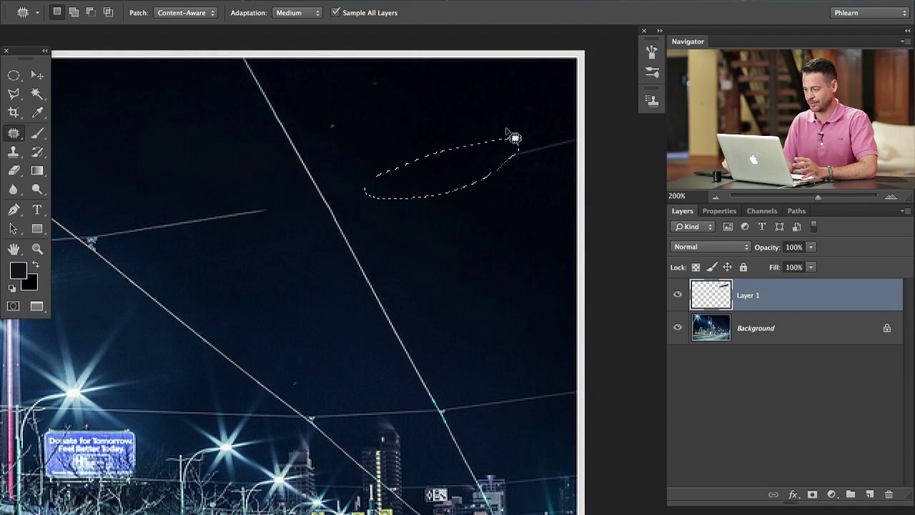
mouse_move(554, 124)
mouse_down()
mouse_move(508, 150)
mouse_move(506, 164)
mouse_move(545, 168)
mouse_move(576, 128)
mouse_up()
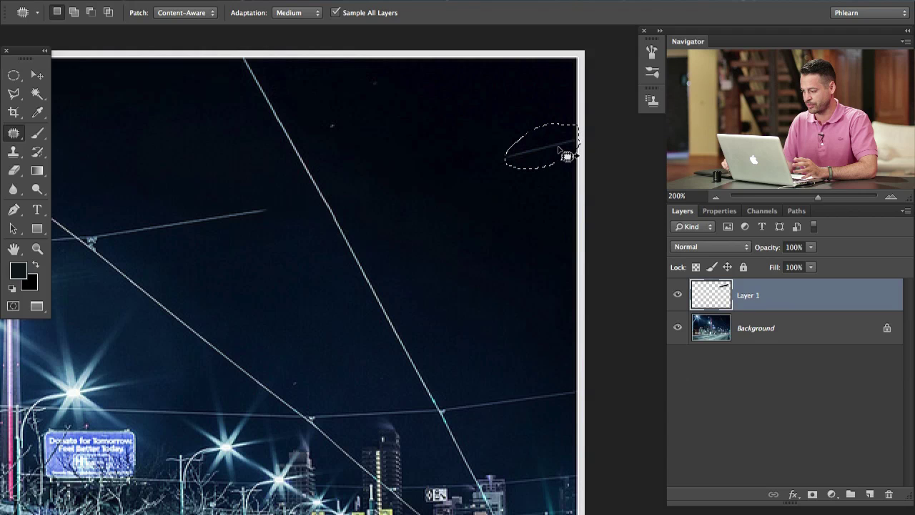
drag(536, 163, 493, 238)
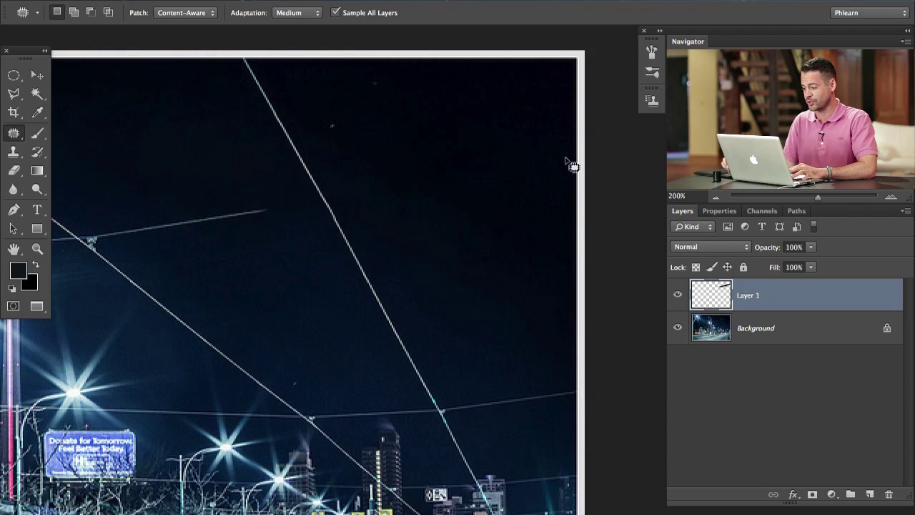
Try to patch out the lower horizontal wire's crossing with the steep diagonal wire, using sky up and to the right, and undo it.
scroll(535, 329, down, 5)
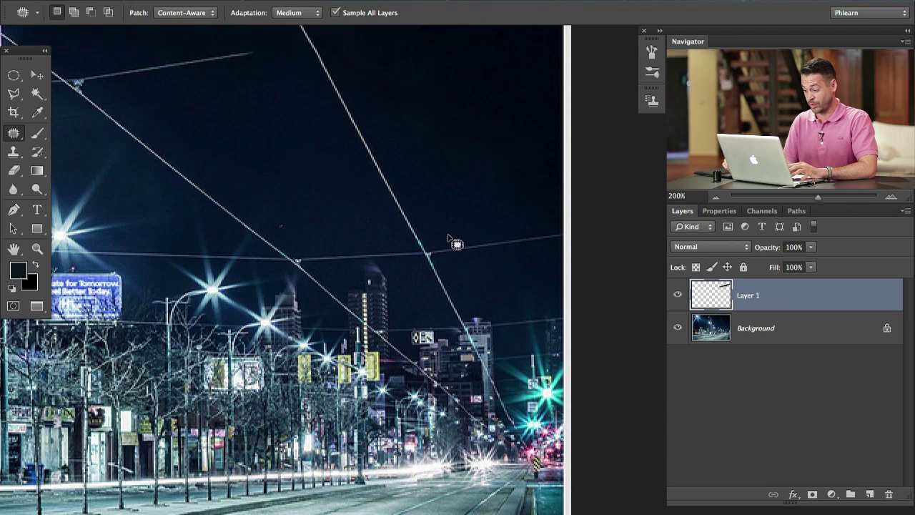
mouse_move(405, 253)
mouse_down()
mouse_move(474, 266)
mouse_move(399, 247)
mouse_up()
mouse_move(450, 260)
mouse_down()
mouse_move(469, 180)
mouse_move(493, 179)
mouse_up()
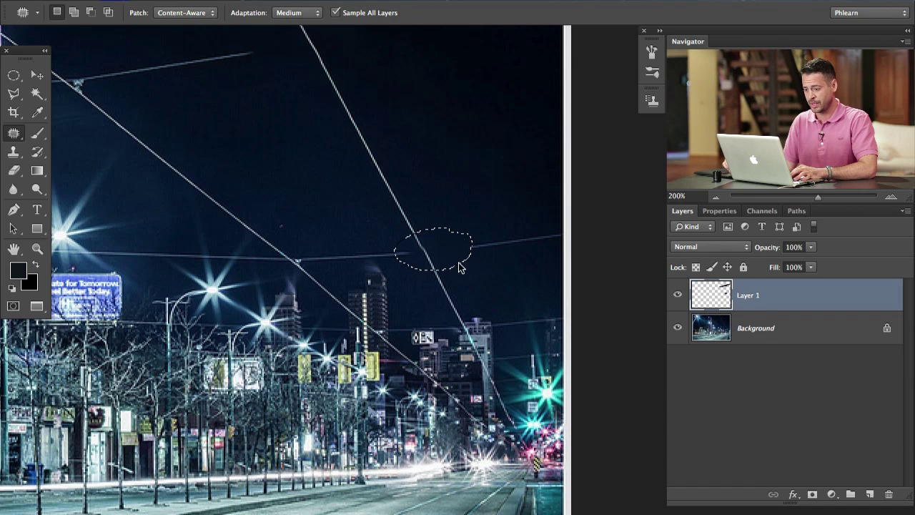
key(super+s)
key(Escape)
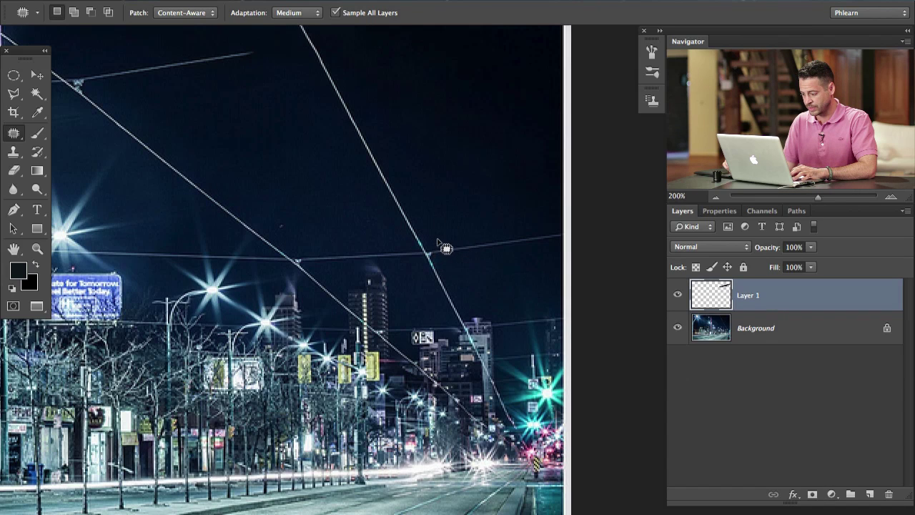
Patch out the lower horizontal wire at the steep diagonal wire and from there to the photo's right edge, sampling the sky above.
drag(452, 248, 437, 240)
drag(431, 246, 473, 208)
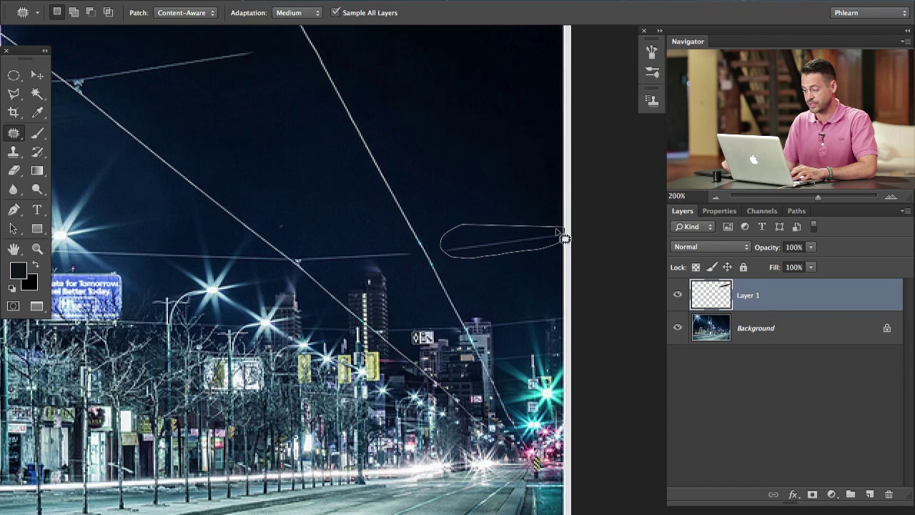
drag(557, 229, 556, 230)
drag(549, 233, 527, 198)
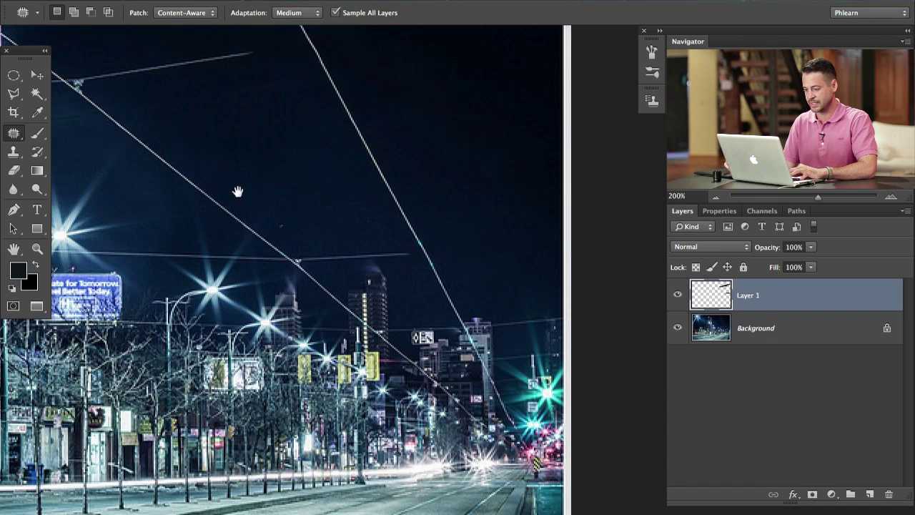
drag(239, 194, 418, 330)
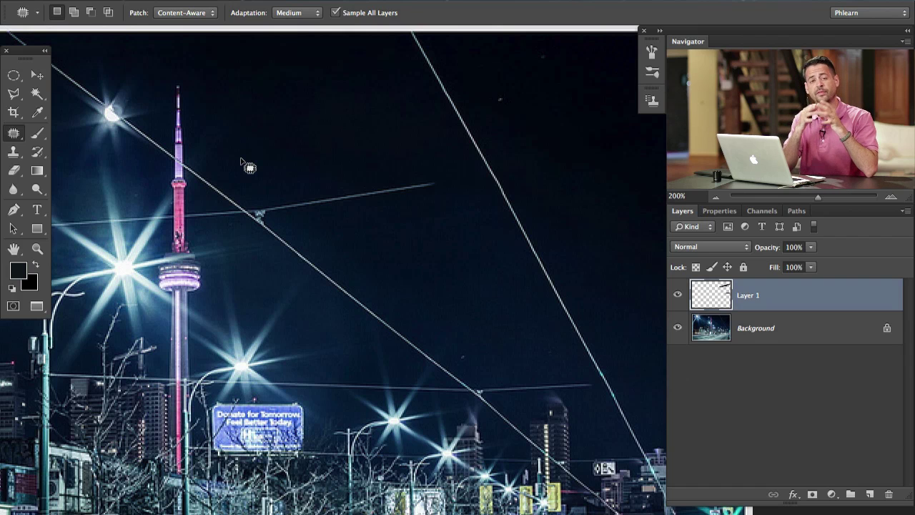
mouse_move(454, 187)
mouse_down()
mouse_move(349, 167)
mouse_move(407, 189)
mouse_move(412, 157)
mouse_move(458, 130)
mouse_move(479, 180)
mouse_move(459, 231)
mouse_move(360, 214)
mouse_move(323, 187)
mouse_move(299, 131)
mouse_move(274, 136)
mouse_up()
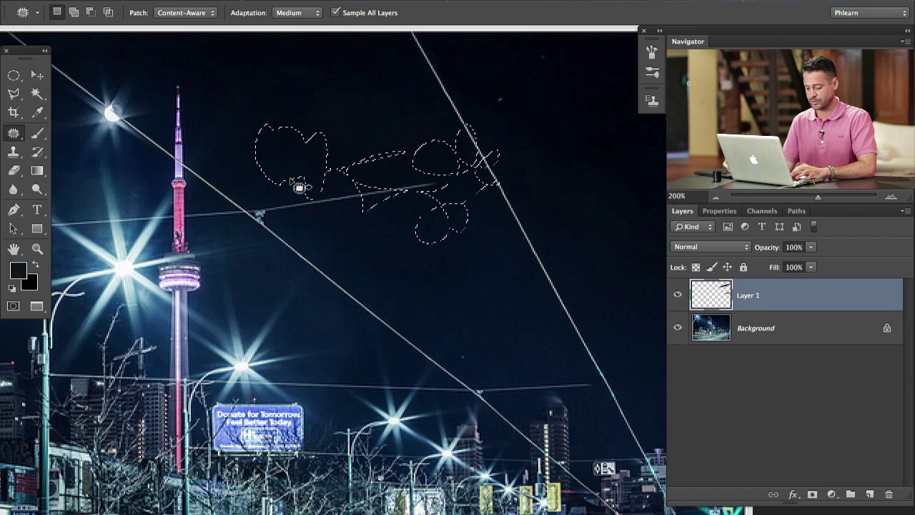
click(331, 57)
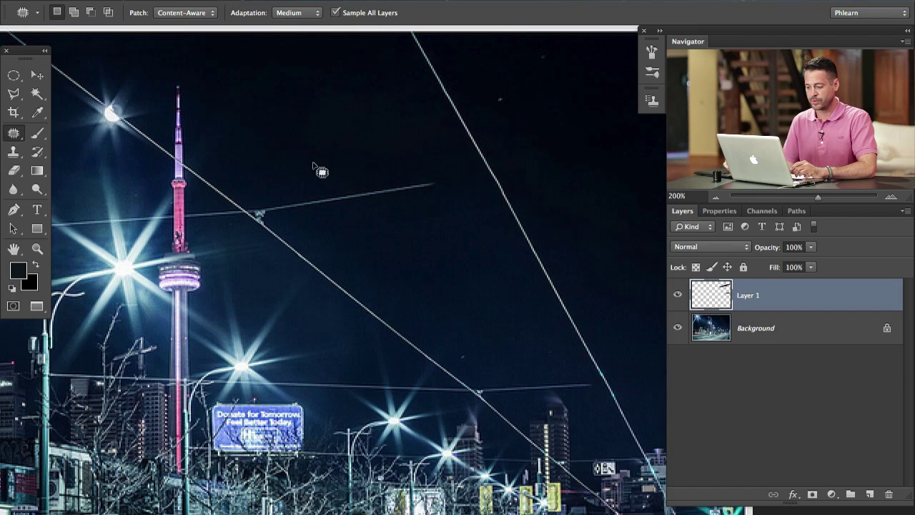
drag(293, 179, 296, 178)
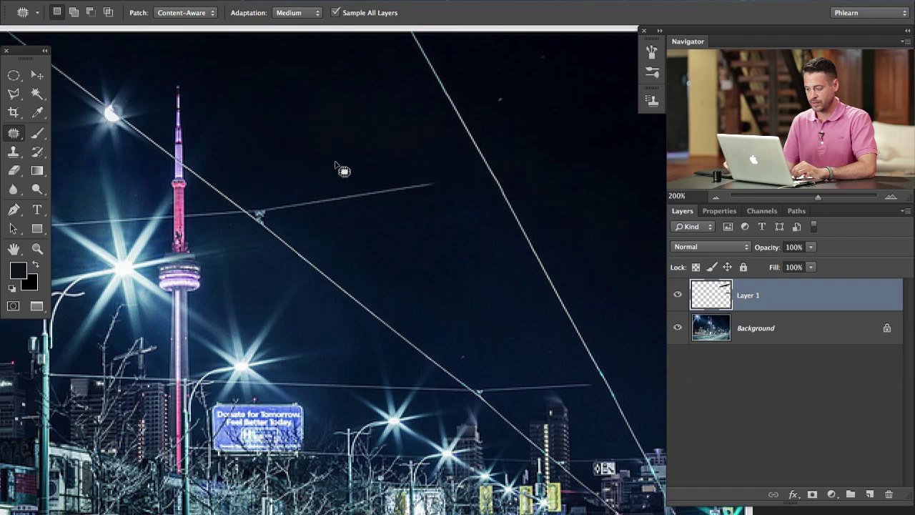
drag(279, 186, 250, 201)
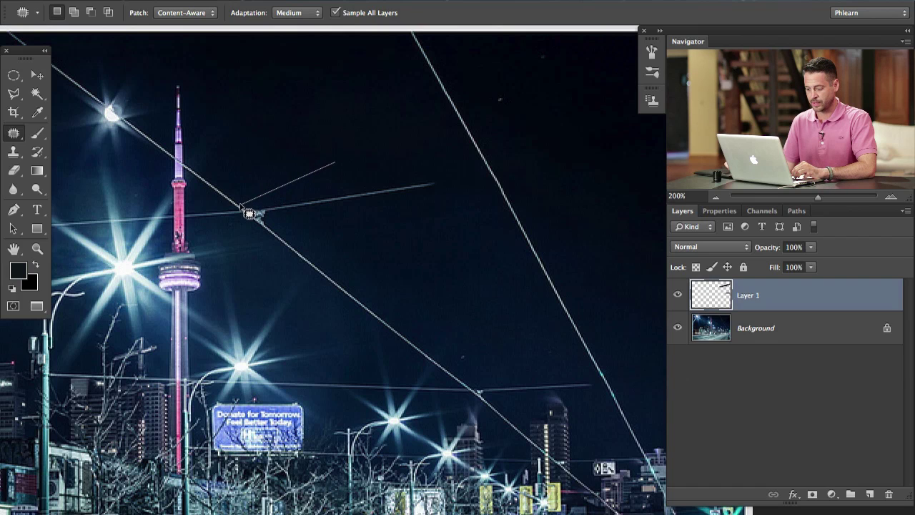
mouse_move(269, 233)
mouse_down()
mouse_move(389, 227)
mouse_move(463, 209)
mouse_up()
drag(439, 160, 361, 163)
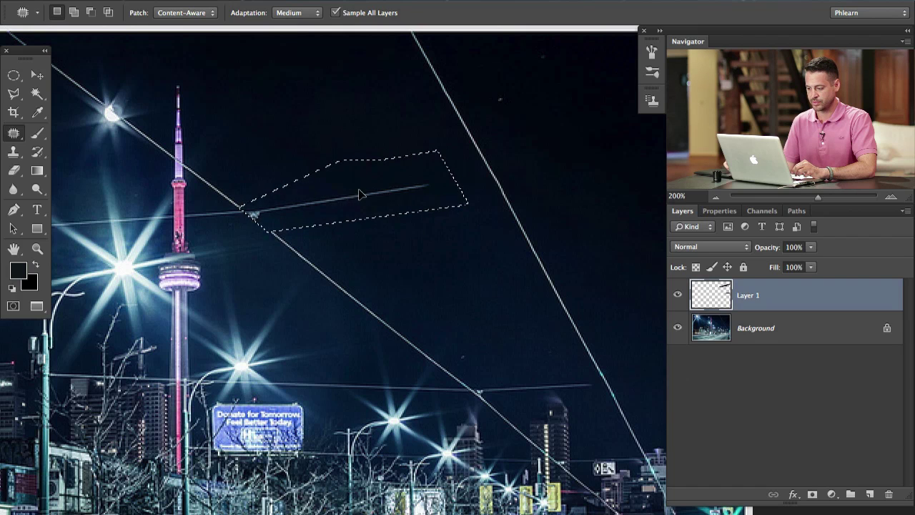
mouse_move(348, 202)
mouse_down()
mouse_move(342, 143)
mouse_move(353, 153)
mouse_move(344, 186)
mouse_up()
key(ctrl+d)
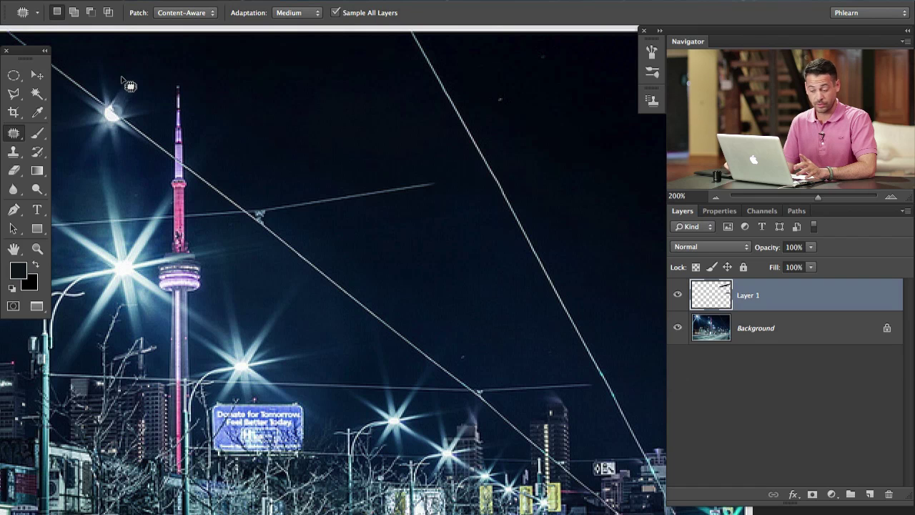
Try to patch out the upper horizontal wire's crossing with the shallow diagonal wire using an elliptical selection and the sky above it.
click(11, 78)
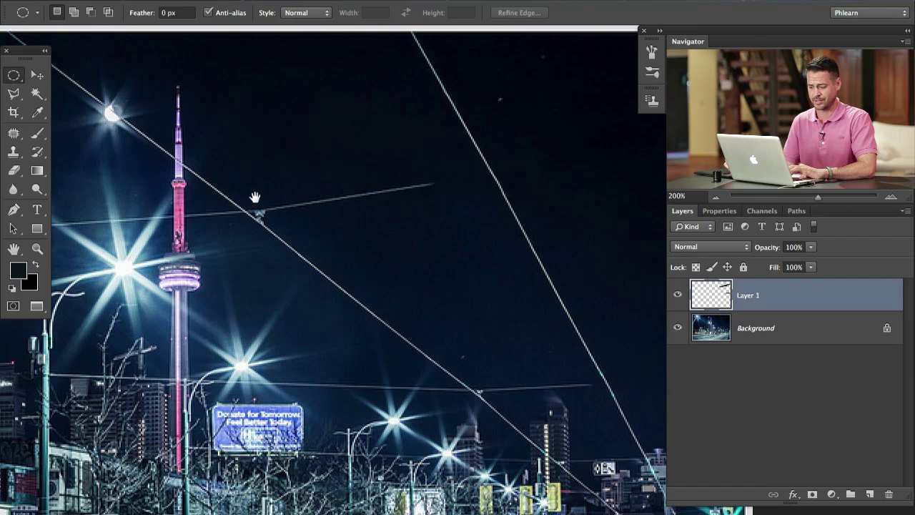
drag(255, 196, 380, 266)
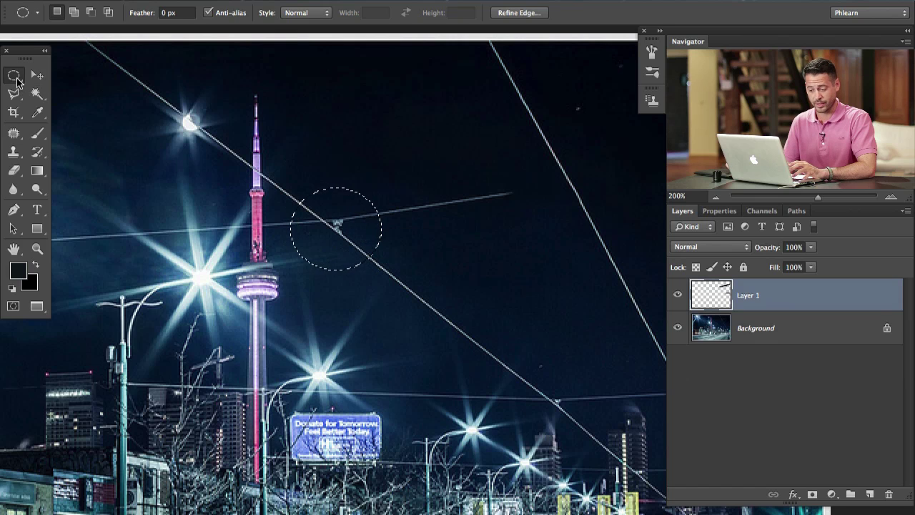
click(13, 133)
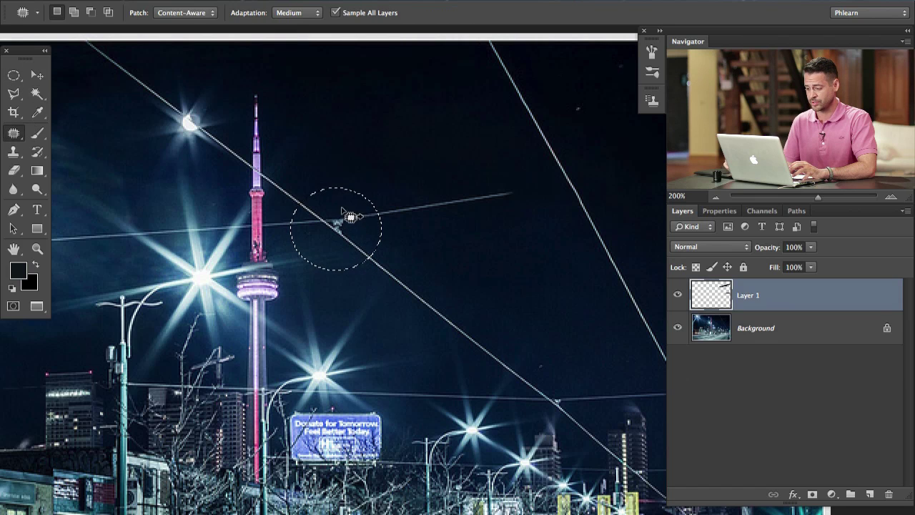
drag(350, 217, 412, 112)
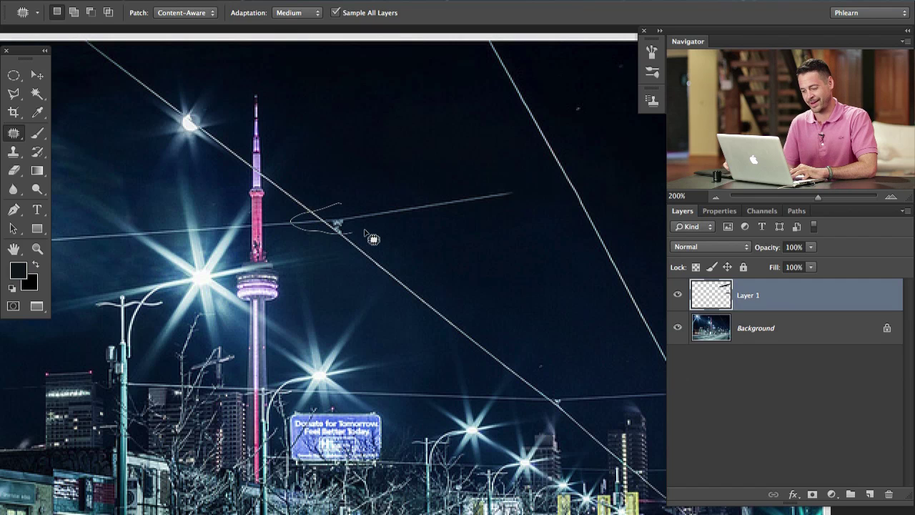
Patch out the upper horizontal wire where it crosses the shallow diagonal wire and along the remaining stretch between the two diagonal wires.
drag(386, 214, 383, 213)
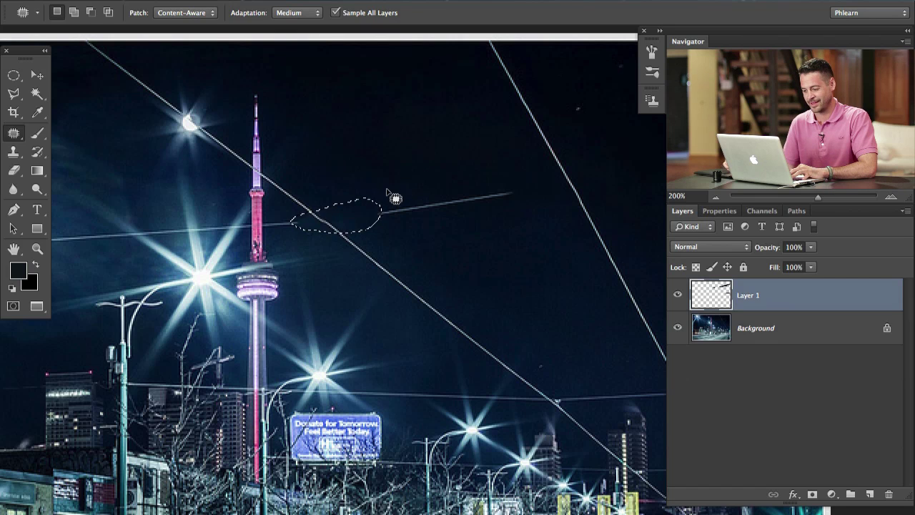
key(super+d)
mouse_move(374, 219)
mouse_down()
mouse_move(501, 215)
mouse_move(523, 176)
mouse_move(400, 182)
mouse_up()
mouse_move(489, 189)
mouse_down()
mouse_move(429, 123)
mouse_move(454, 132)
mouse_up()
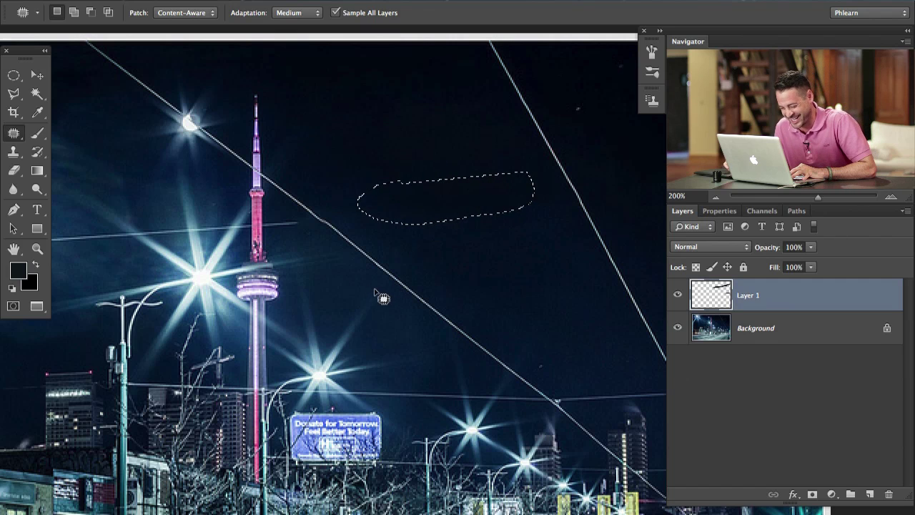
Patch out the upper horizontal wire in the open sky between the two large lamp starbursts, sampling the sky just below.
drag(349, 301, 542, 320)
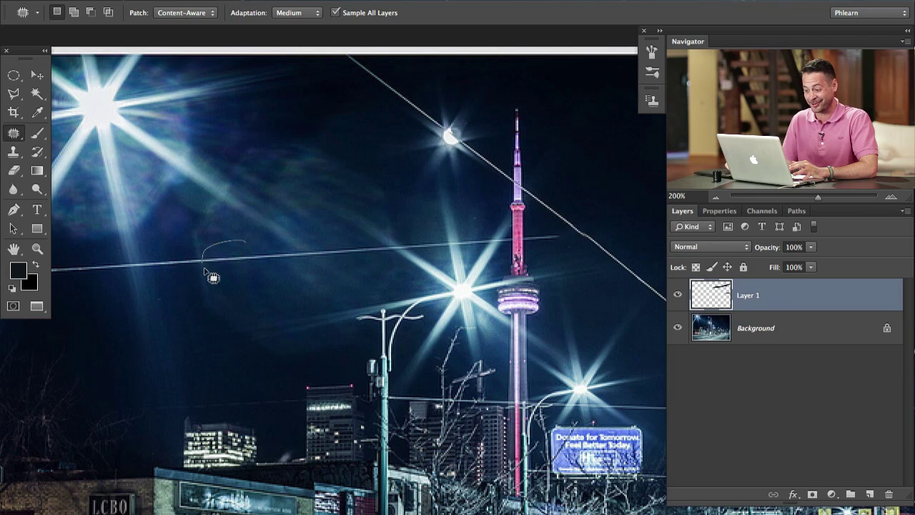
mouse_move(204, 270)
mouse_down()
mouse_move(254, 275)
mouse_move(387, 246)
mouse_up()
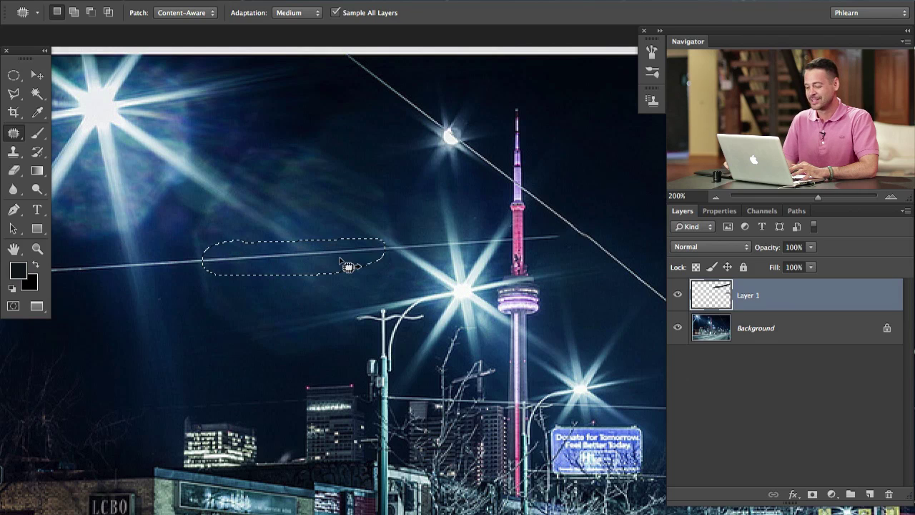
drag(314, 268, 316, 293)
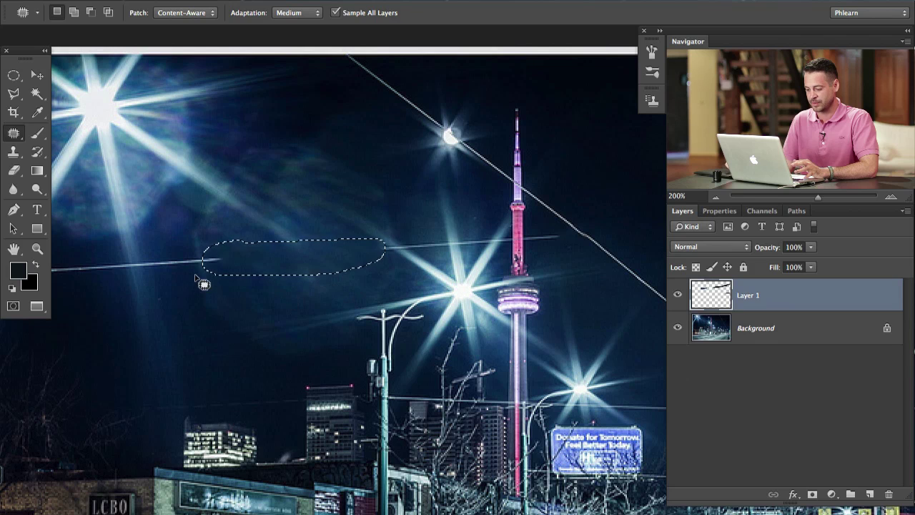
Patch out the upper horizontal wire section by section toward the leftmost lamp post, sampling the sky just below each section.
drag(243, 300, 314, 299)
drag(262, 277, 315, 263)
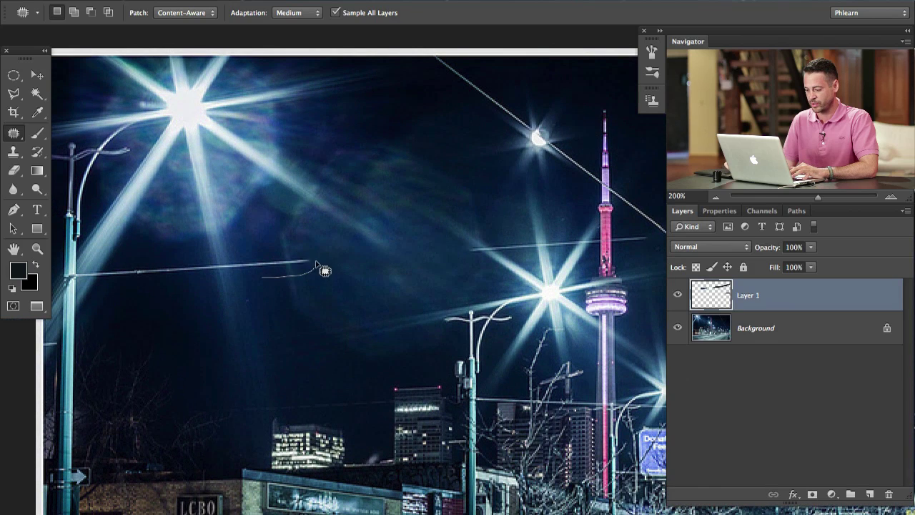
mouse_move(251, 278)
mouse_down()
mouse_move(263, 276)
mouse_move(275, 304)
mouse_up()
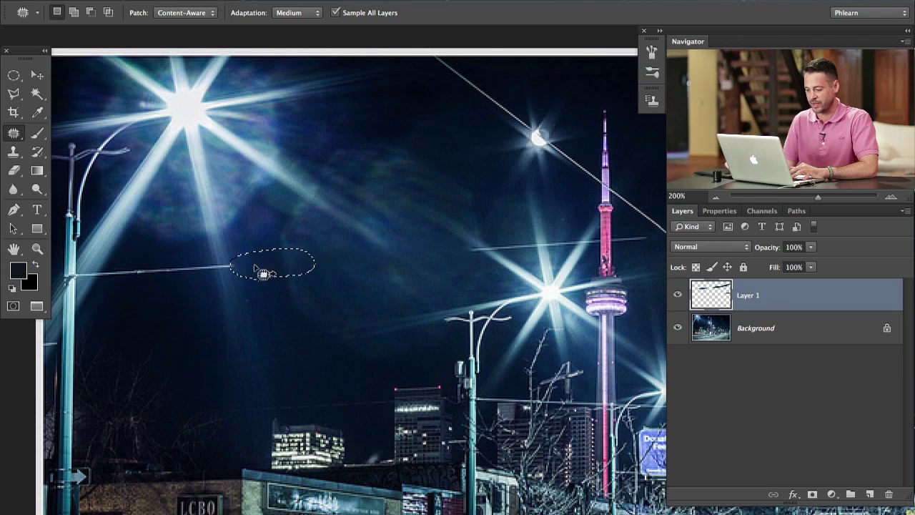
mouse_move(244, 254)
mouse_down()
mouse_move(176, 266)
mouse_move(181, 274)
mouse_move(245, 258)
mouse_up()
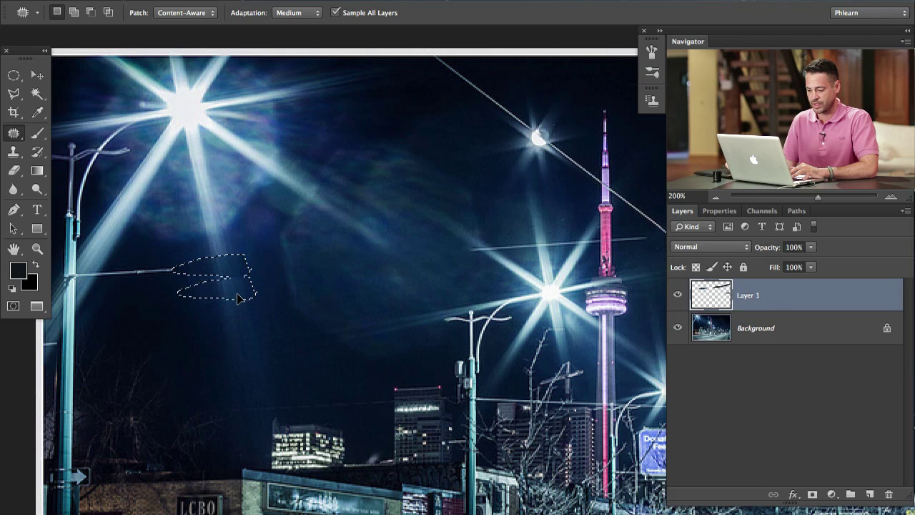
drag(237, 294, 266, 297)
drag(172, 252, 143, 259)
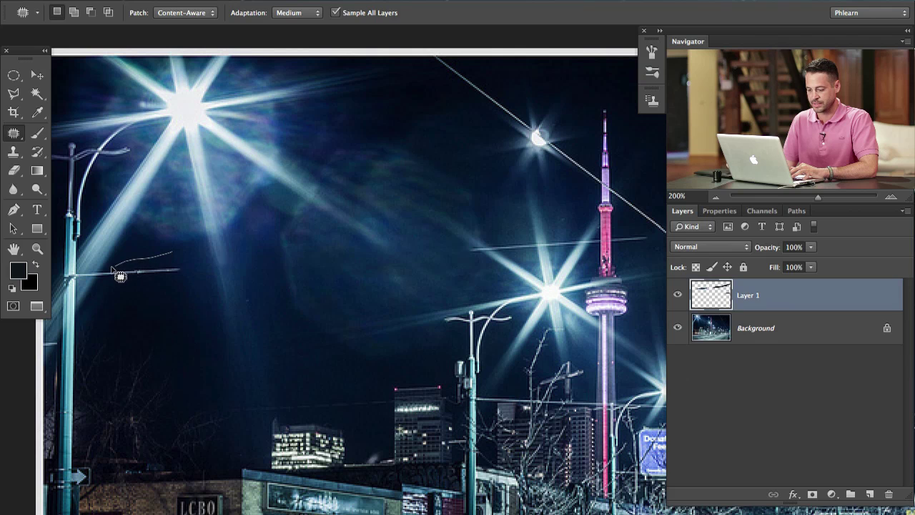
mouse_move(187, 286)
mouse_down()
mouse_move(180, 282)
mouse_move(166, 319)
mouse_up()
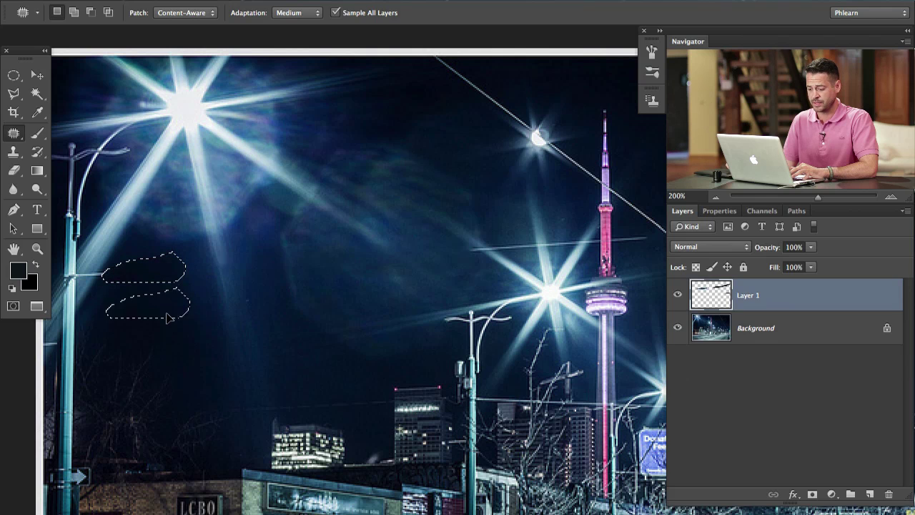
Patch out the upper horizontal wire in short sections across the lamp starburst's rays, up to the left edge of the tower.
drag(378, 313, 73, 265)
drag(218, 229, 318, 305)
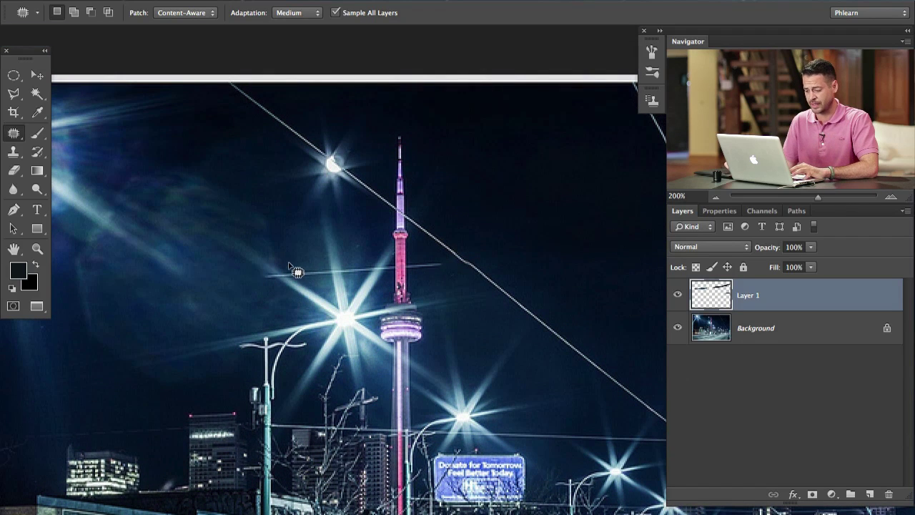
key(super+plus)
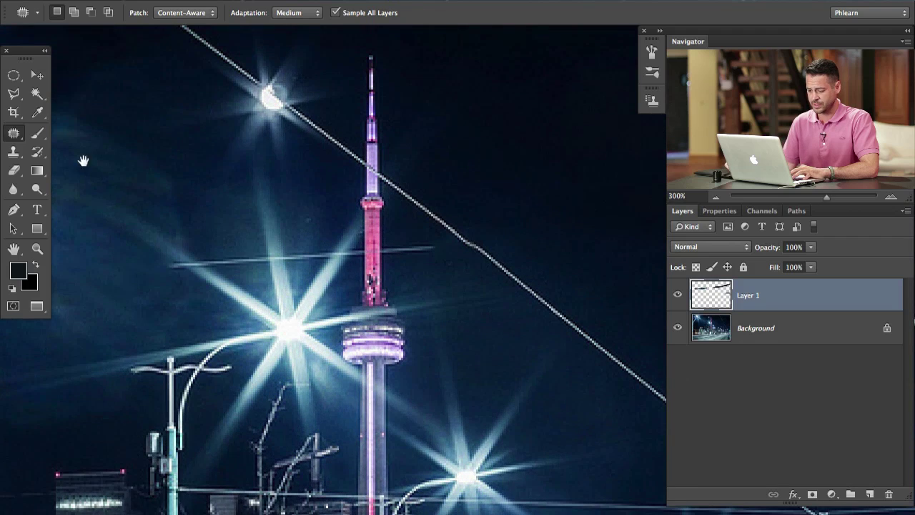
mouse_move(230, 255)
mouse_down()
mouse_move(274, 248)
mouse_move(218, 246)
mouse_move(237, 257)
mouse_move(281, 256)
mouse_move(294, 243)
mouse_move(283, 232)
mouse_move(293, 264)
mouse_up()
key(super+z)
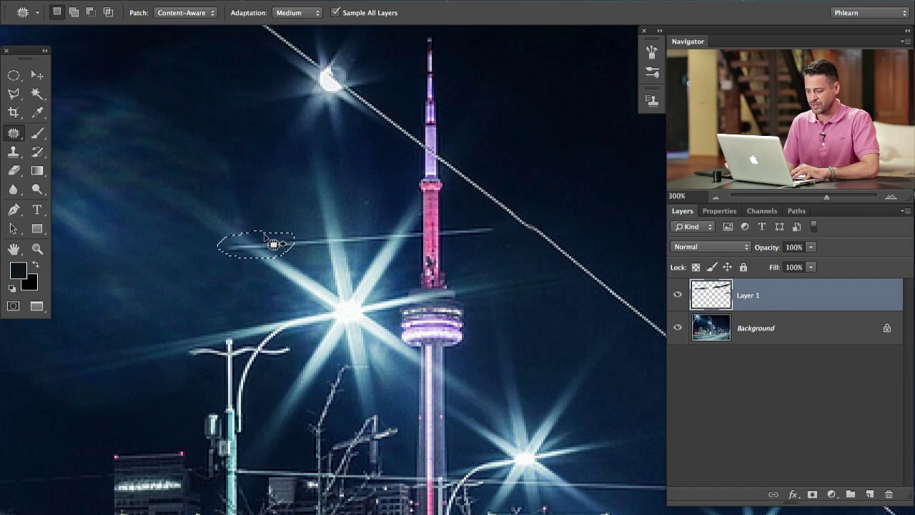
click(300, 232)
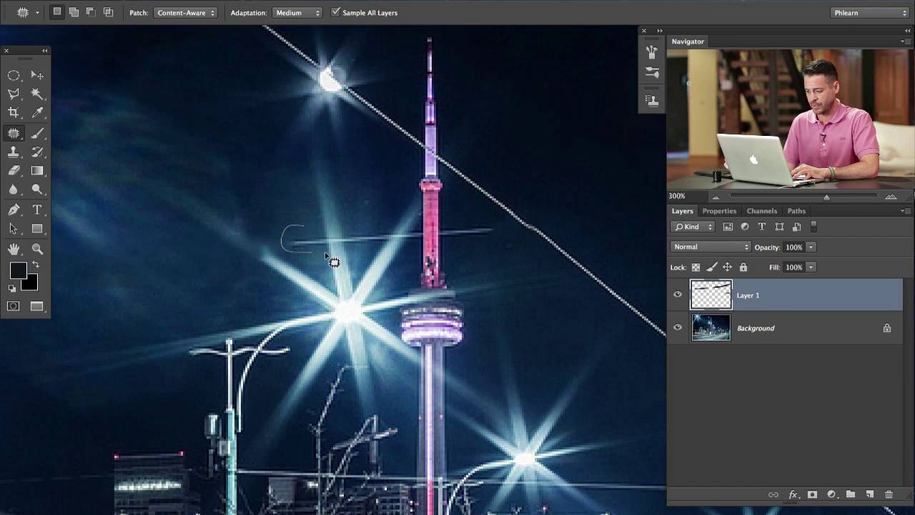
drag(361, 233, 361, 234)
mouse_move(354, 235)
mouse_down()
mouse_move(348, 209)
mouse_move(351, 230)
mouse_up()
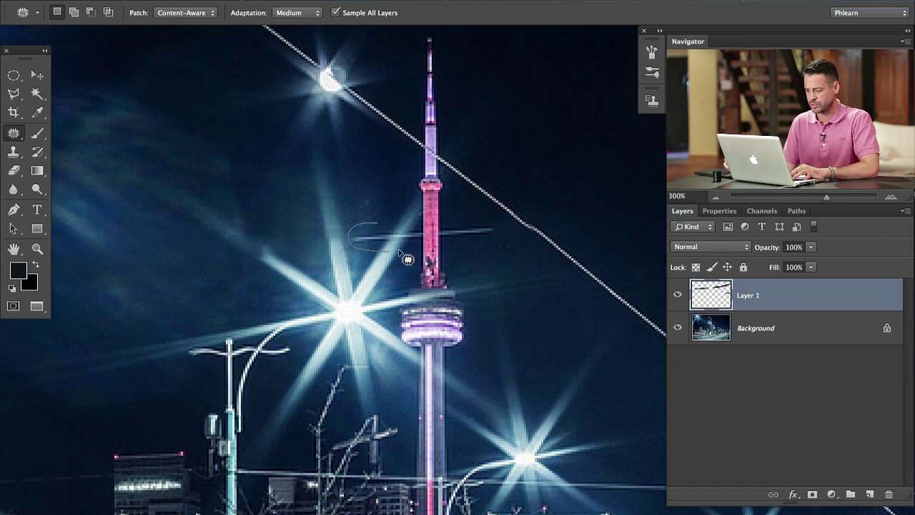
drag(411, 231, 407, 236)
drag(395, 237, 392, 203)
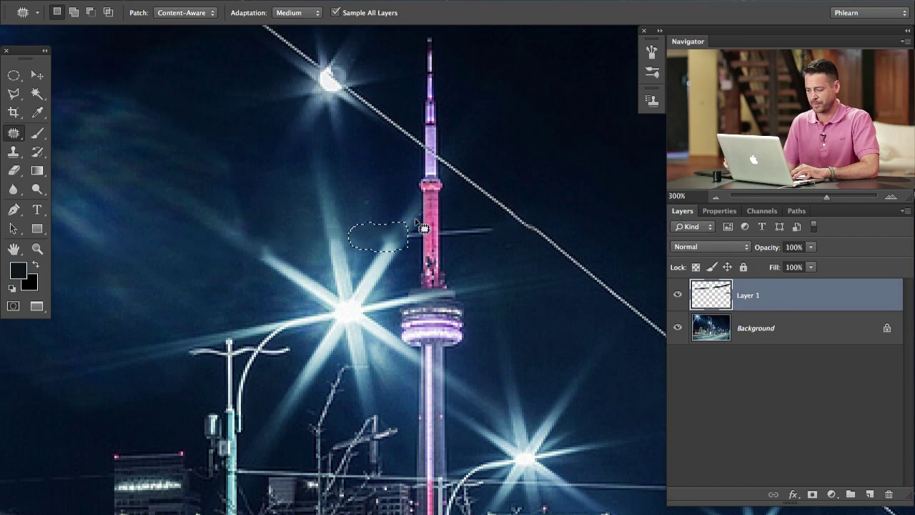
Patch out the last piece of the upper horizontal wire across the red tower shaft and just right of it, and deselect.
drag(455, 226, 414, 235)
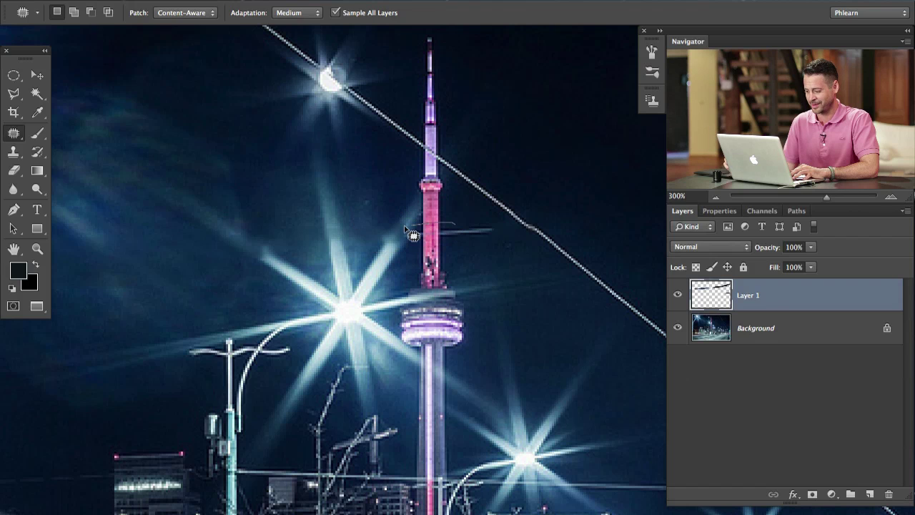
mouse_move(506, 239)
mouse_down()
mouse_move(498, 234)
mouse_move(518, 258)
mouse_move(549, 264)
mouse_move(547, 294)
mouse_up()
drag(439, 230, 501, 274)
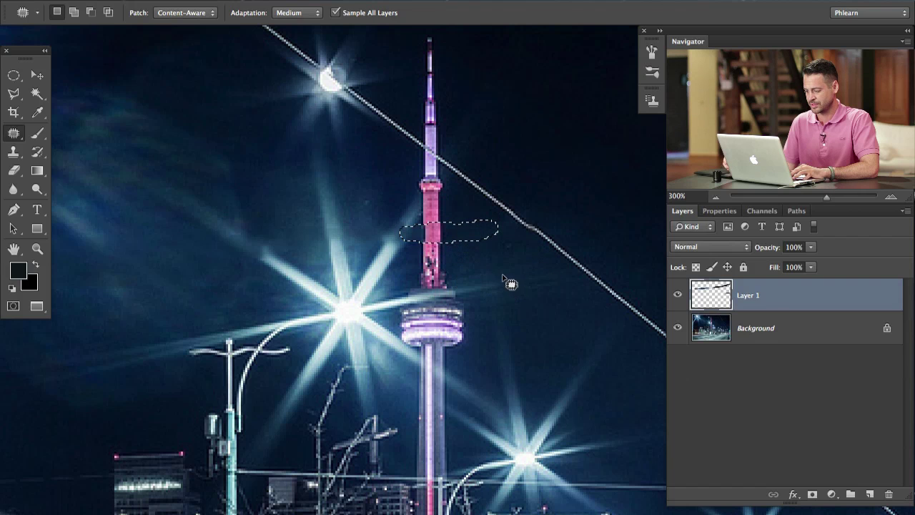
drag(450, 232, 498, 266)
key(super+d)
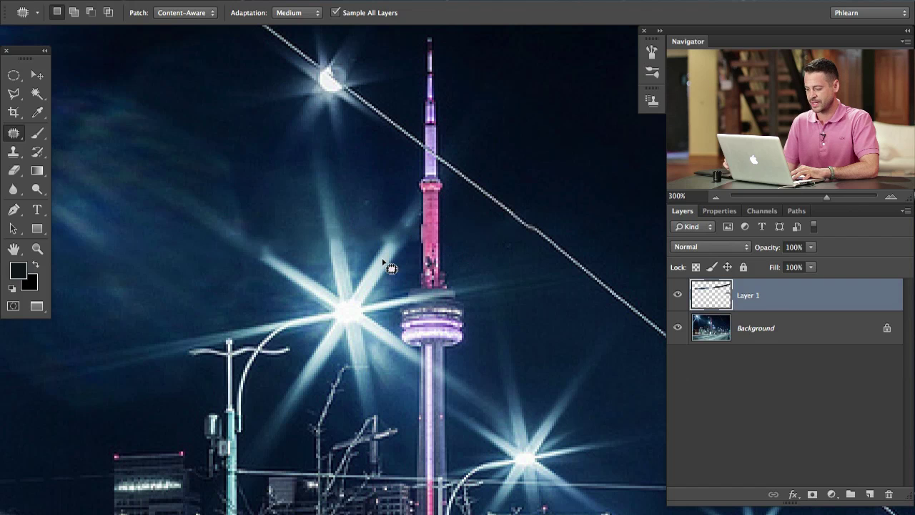
Rebuild the lamp starburst's rays beside the tower on Layer 1 using the Clone Stamp Tool with a size 10 brush.
scroll(431, 269, right, 3)
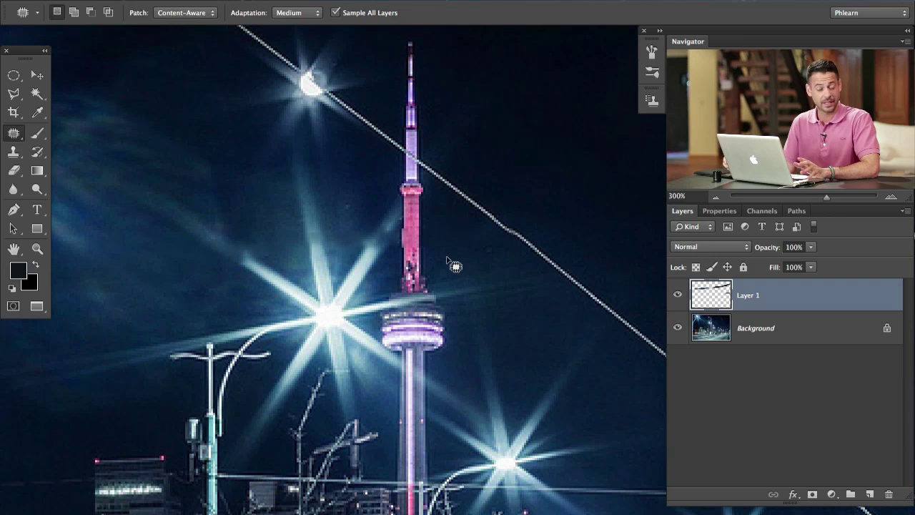
key(s)
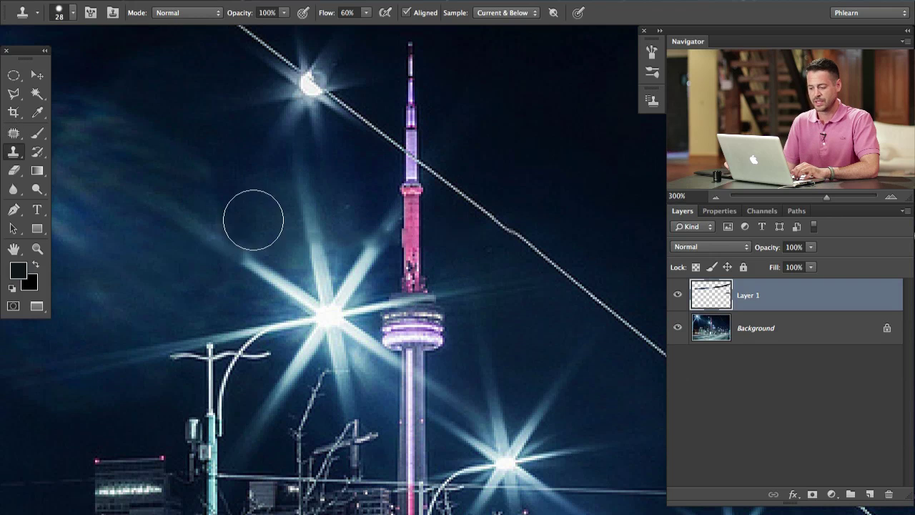
mouse_move(291, 230)
mouse_down()
mouse_move(271, 233)
mouse_move(283, 115)
mouse_move(281, 155)
mouse_move(335, 186)
mouse_up()
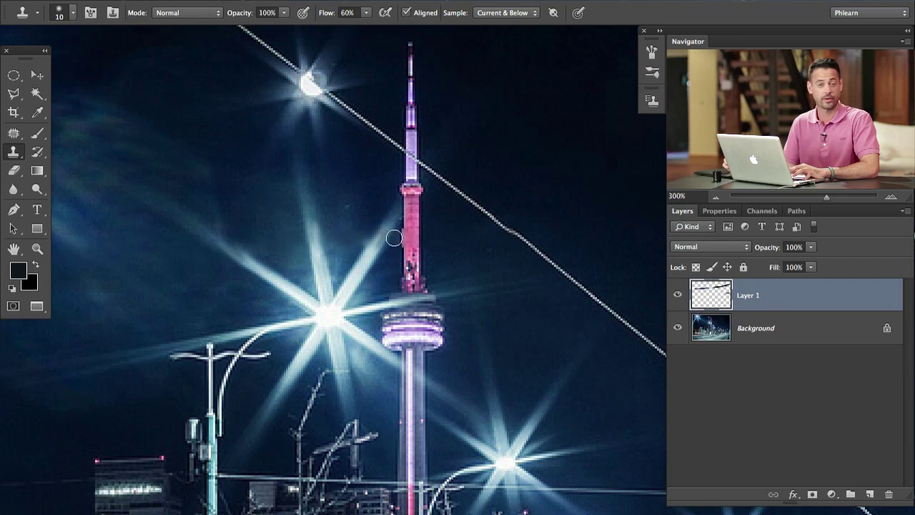
Patch out the lower horizontal wire where it crosses the long diagonal wire, leaving the diagonal wire intact, using the Content-Aware Patch Tool.
scroll(367, 226, right, 5)
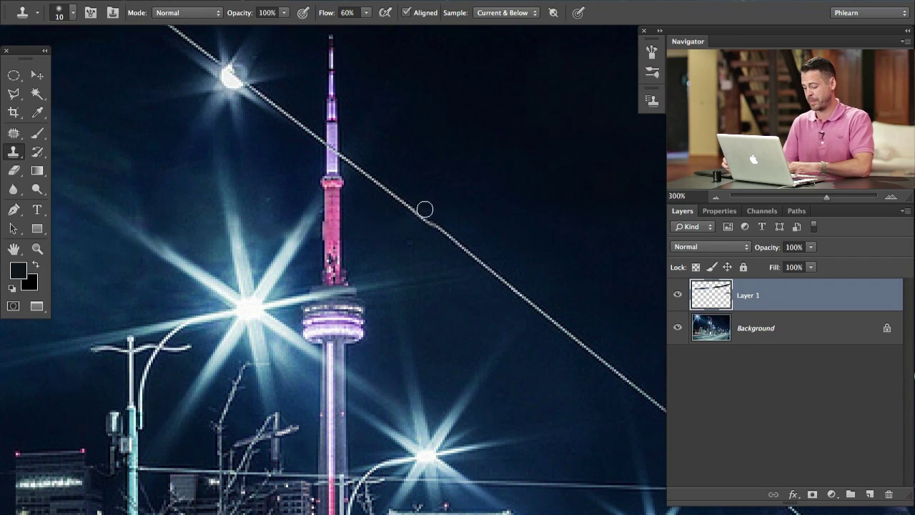
key(shift+j)
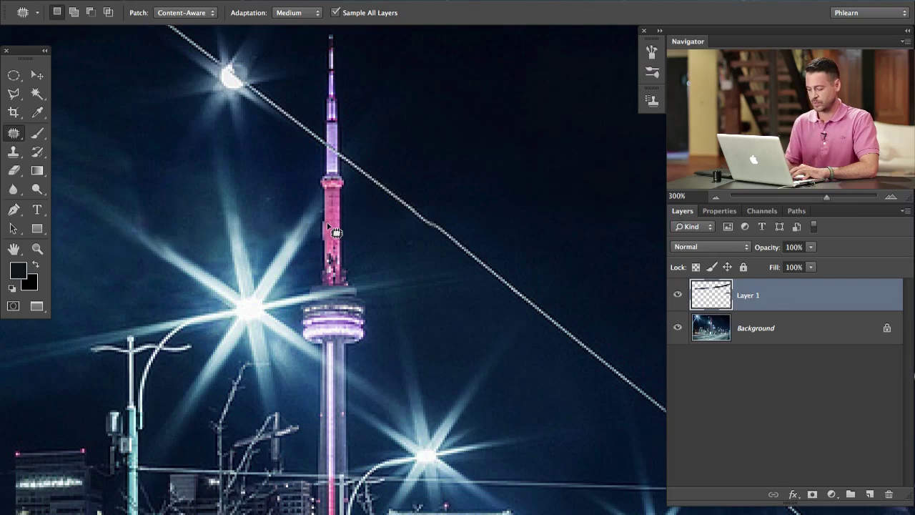
key(super+1)
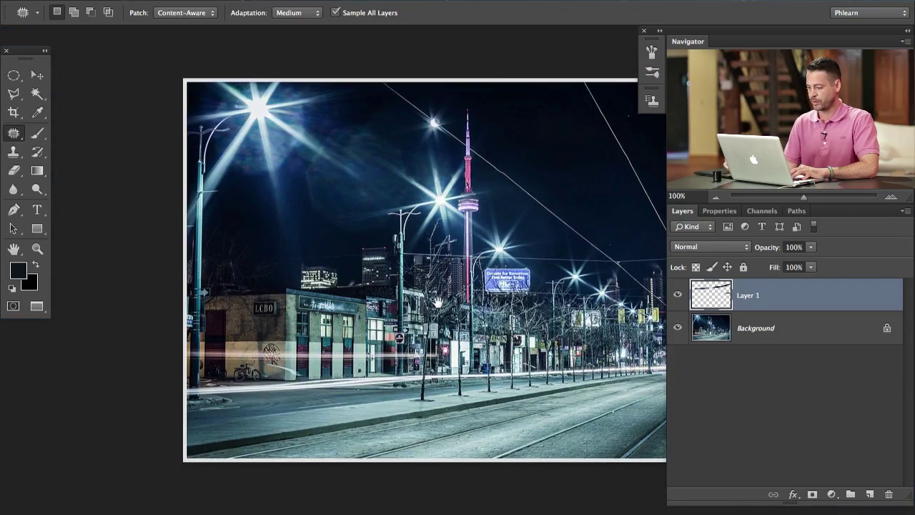
drag(437, 304, 316, 333)
key(super+equal)
key(super+equal)
key(super+equal)
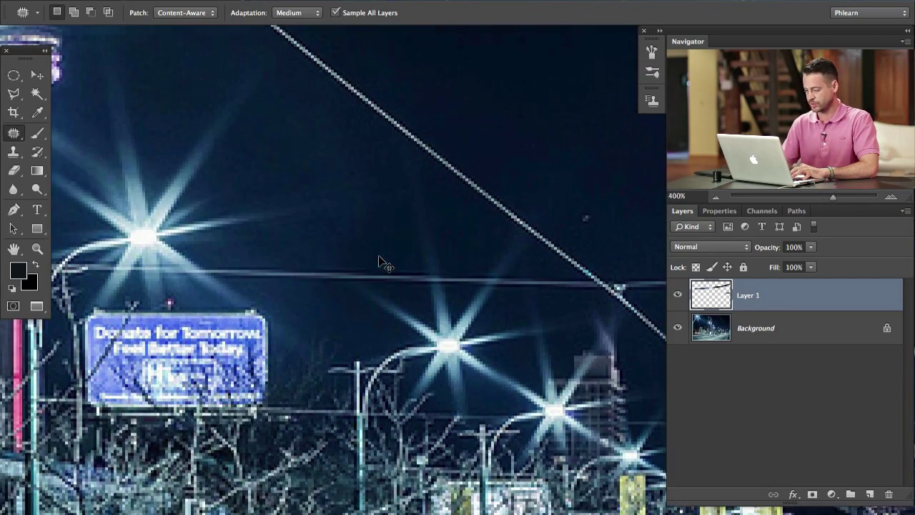
scroll(313, 338, right, 10)
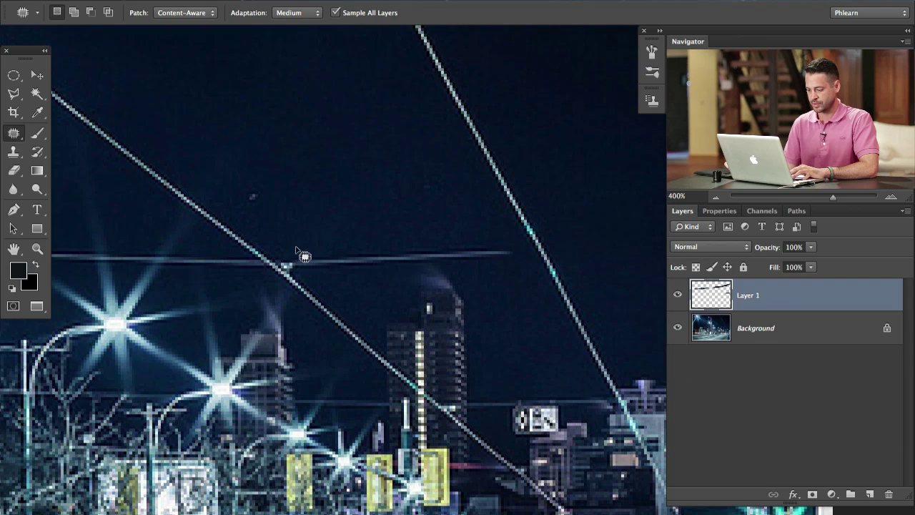
drag(239, 251, 313, 281)
drag(333, 252, 336, 255)
drag(330, 254, 379, 204)
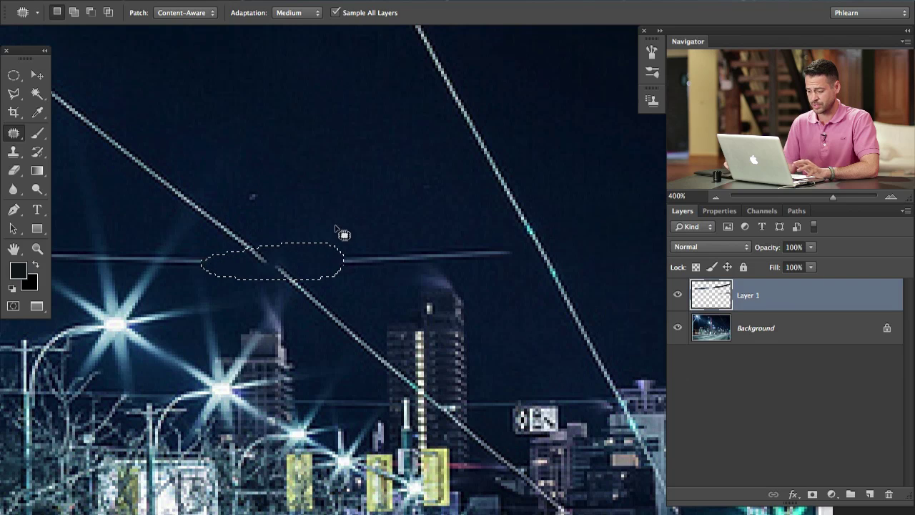
key(ctrl+z)
drag(297, 272, 349, 178)
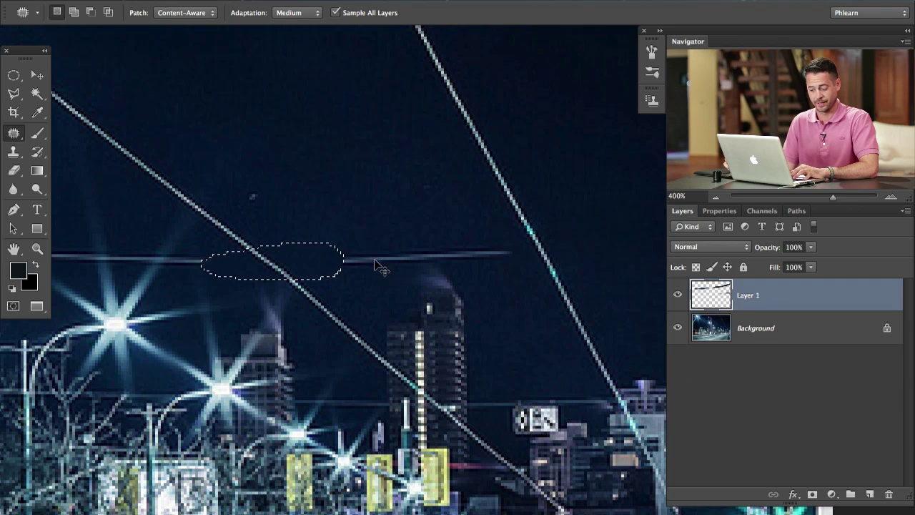
key(ctrl+z)
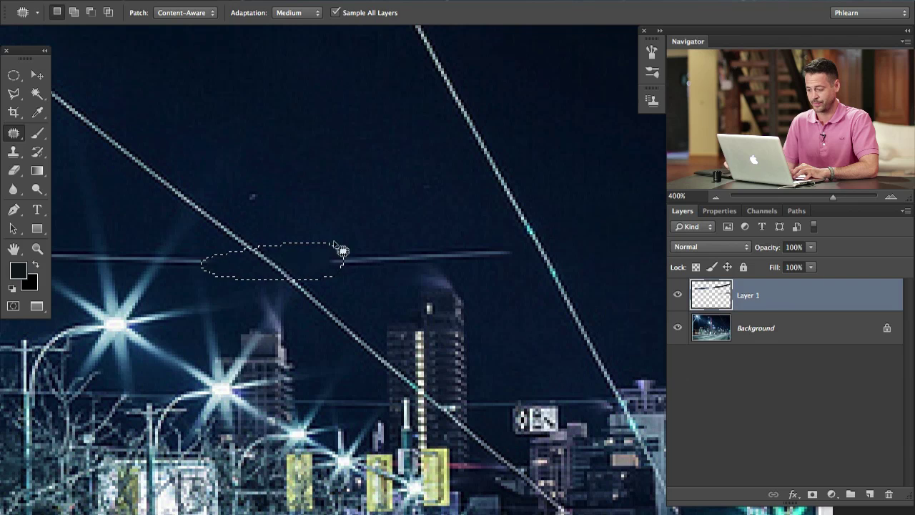
Patch out the lower horizontal wire's end above the high-rise and its piece left of the crossing, above the lamp starburst.
mouse_move(421, 279)
mouse_down()
mouse_move(509, 264)
mouse_move(376, 234)
mouse_up()
scroll(400, 272, left, 5)
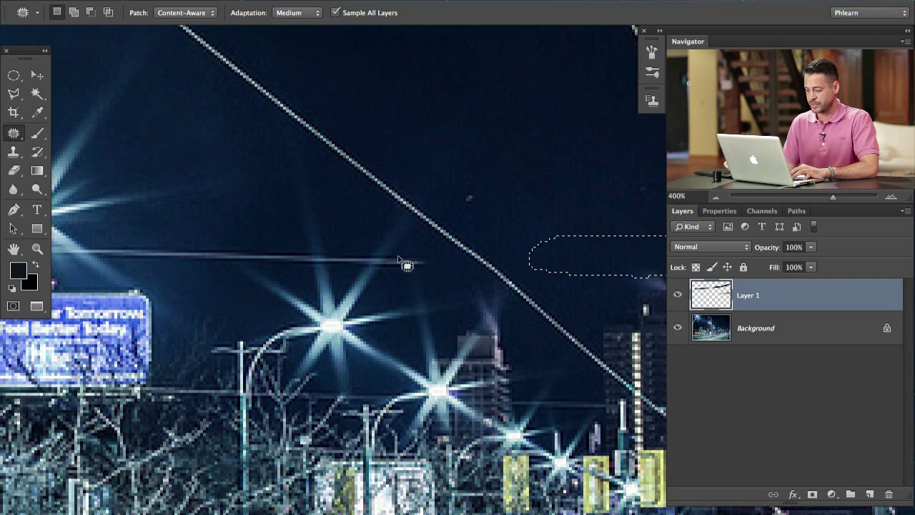
key(ctrl+d)
mouse_move(432, 269)
mouse_down()
mouse_move(421, 263)
mouse_move(517, 160)
mouse_up()
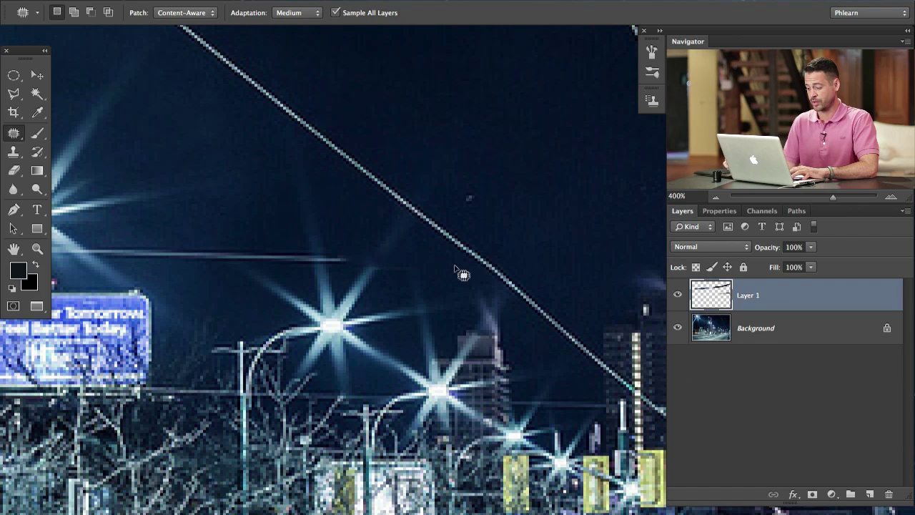
Patch out the long middle section of the steep diagonal wire right of the tower, sampling the adjacent sky, and deselect.
drag(537, 259, 250, 259)
key(super+minus)
key(super+minus)
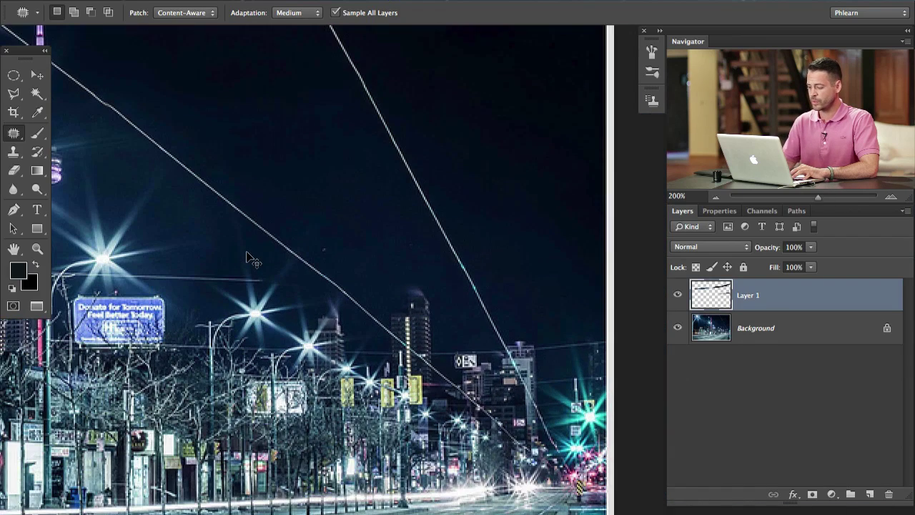
scroll(446, 321, up, 5)
mouse_move(398, 147)
mouse_down()
mouse_move(325, 213)
mouse_move(466, 384)
mouse_move(445, 300)
mouse_move(511, 262)
mouse_move(544, 277)
mouse_up()
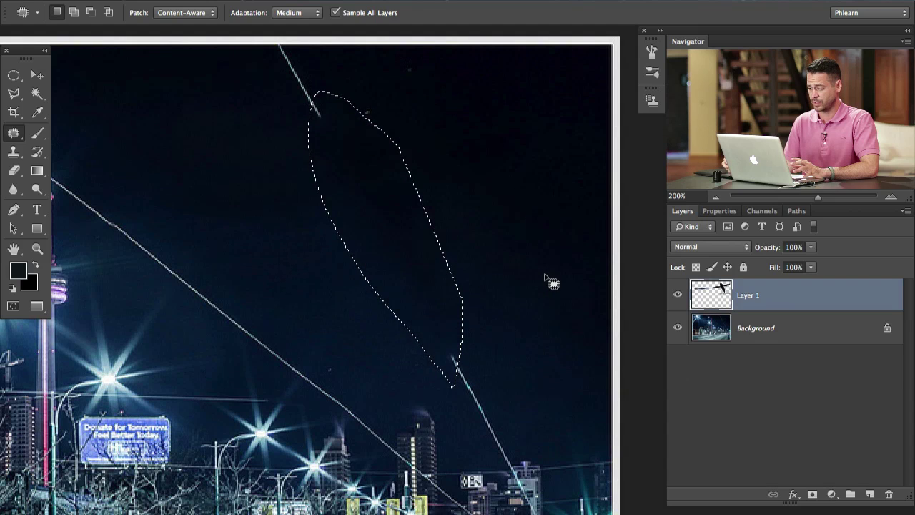
key(super+d)
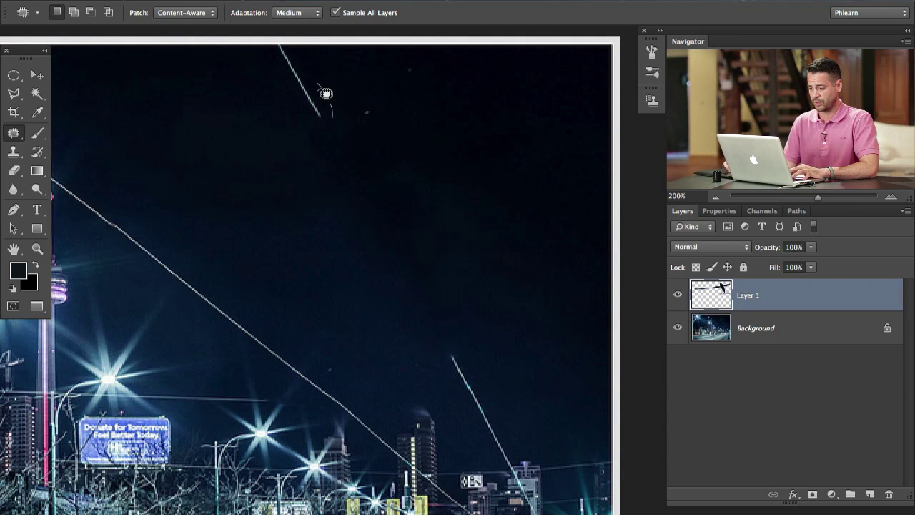
Patch out the steep diagonal wire's top end at the photo border and its lower section down to the buildings, and deselect.
mouse_move(282, 40)
mouse_down()
mouse_move(334, 136)
mouse_move(333, 120)
mouse_up()
drag(324, 109, 401, 148)
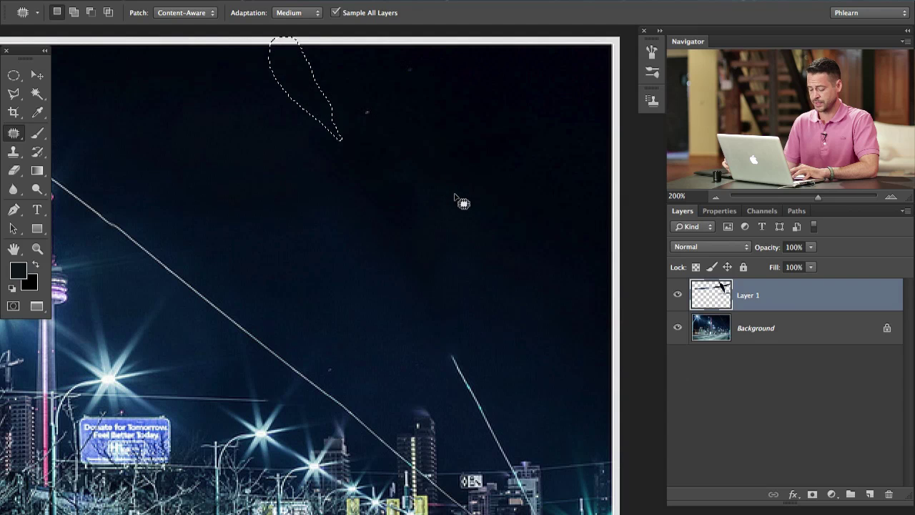
key(super+d)
scroll(458, 280, down, 5)
scroll(458, 281, right, 2)
mouse_move(432, 203)
mouse_down()
mouse_move(437, 322)
mouse_move(478, 250)
mouse_move(482, 218)
mouse_up()
key(super+d)
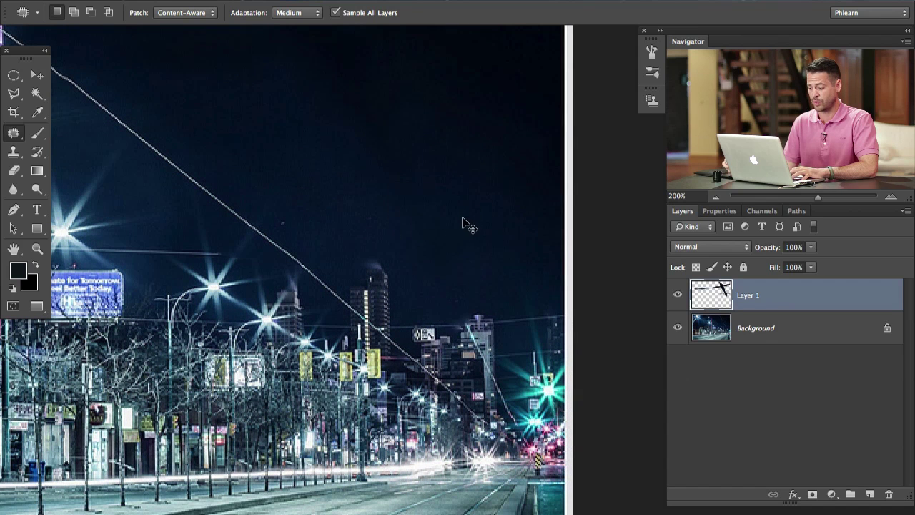
Patch out the long diagonal wire in sections from the distant high-rise up to the tower's right edge, sampling the sky above it.
drag(378, 271, 468, 308)
drag(395, 290, 617, 388)
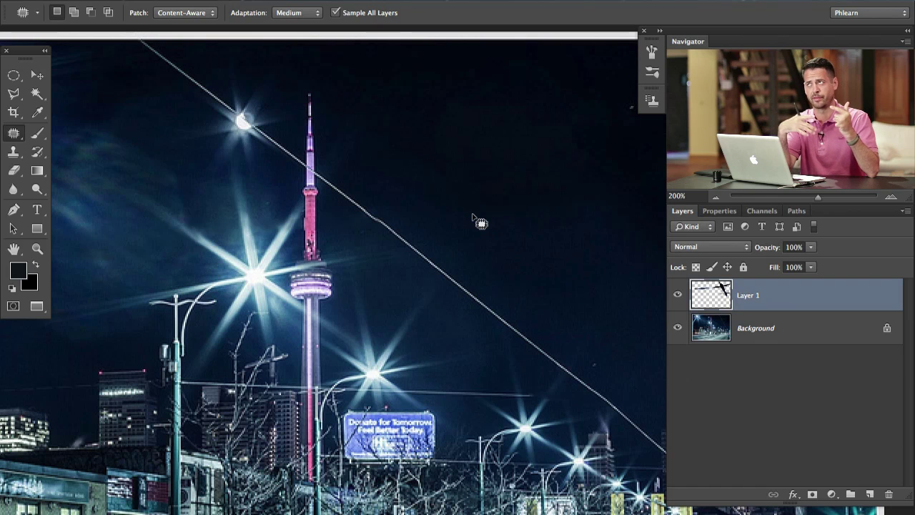
drag(451, 343, 278, 214)
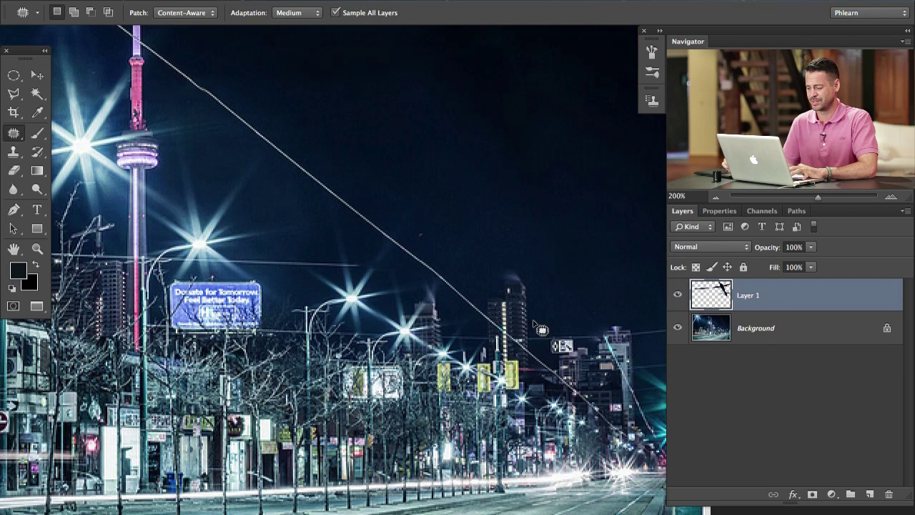
scroll(541, 330, right, 3)
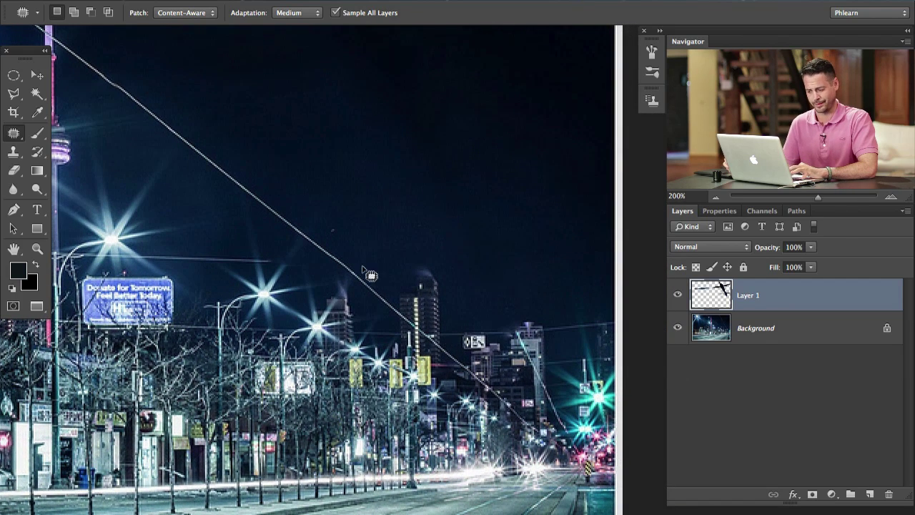
mouse_move(342, 249)
mouse_down()
mouse_move(369, 316)
mouse_move(392, 320)
mouse_move(385, 276)
mouse_move(402, 196)
mouse_move(248, 181)
mouse_move(313, 256)
mouse_move(348, 264)
mouse_move(351, 226)
mouse_up()
drag(344, 232, 410, 185)
mouse_move(265, 149)
mouse_down()
mouse_move(444, 250)
mouse_move(337, 193)
mouse_up()
mouse_move(340, 233)
mouse_down()
mouse_move(422, 314)
mouse_move(458, 266)
mouse_move(439, 196)
mouse_up()
key(super+d)
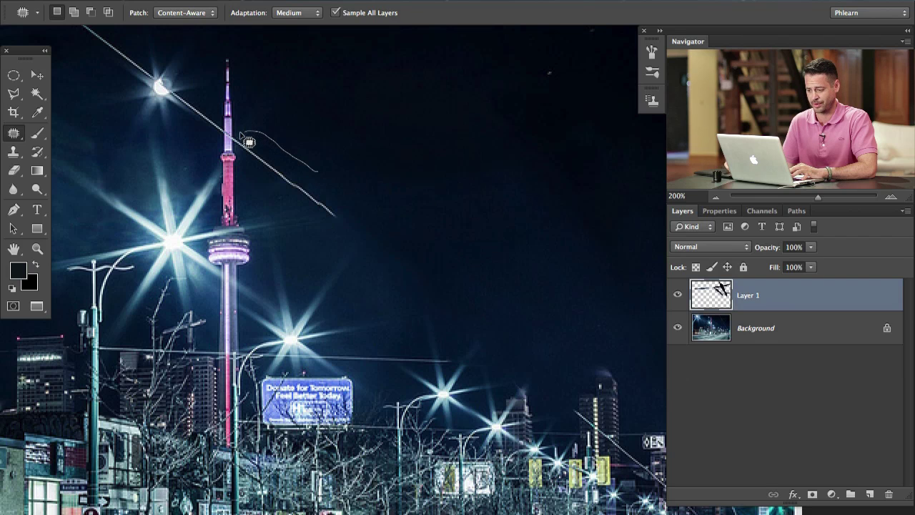
mouse_move(244, 155)
mouse_down()
mouse_move(299, 211)
mouse_move(348, 219)
mouse_up()
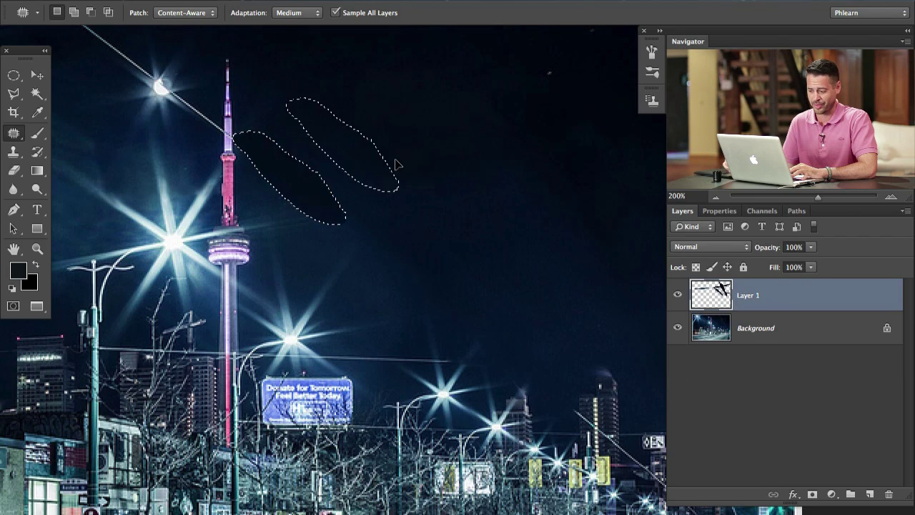
click(291, 255)
Patch out the rest of the diagonal wire from the photo's top border across the moon to the tower shaft, and deselect.
drag(290, 255, 450, 377)
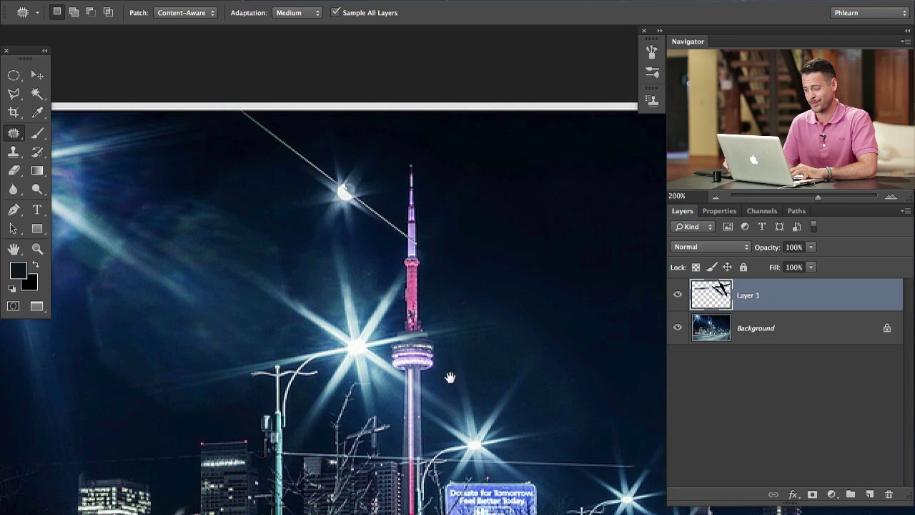
key(super+plus)
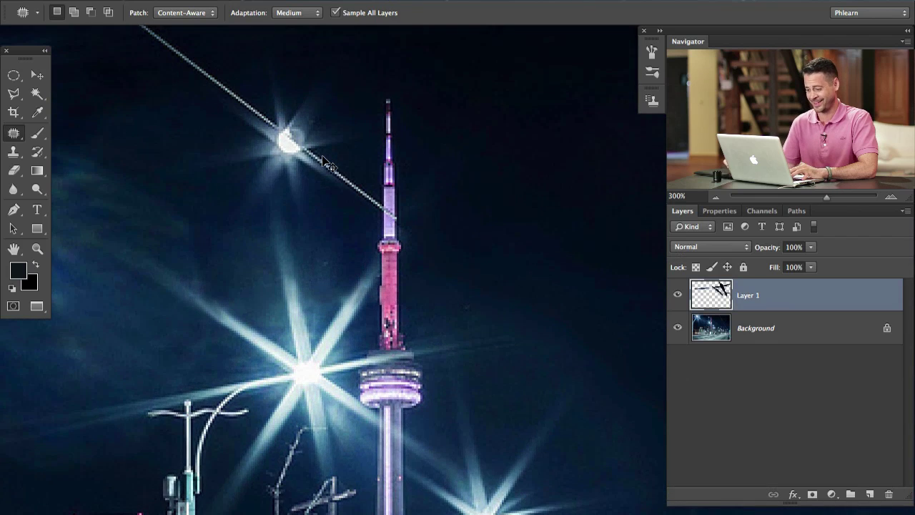
scroll(322, 184, up, 3)
scroll(322, 185, left, 3)
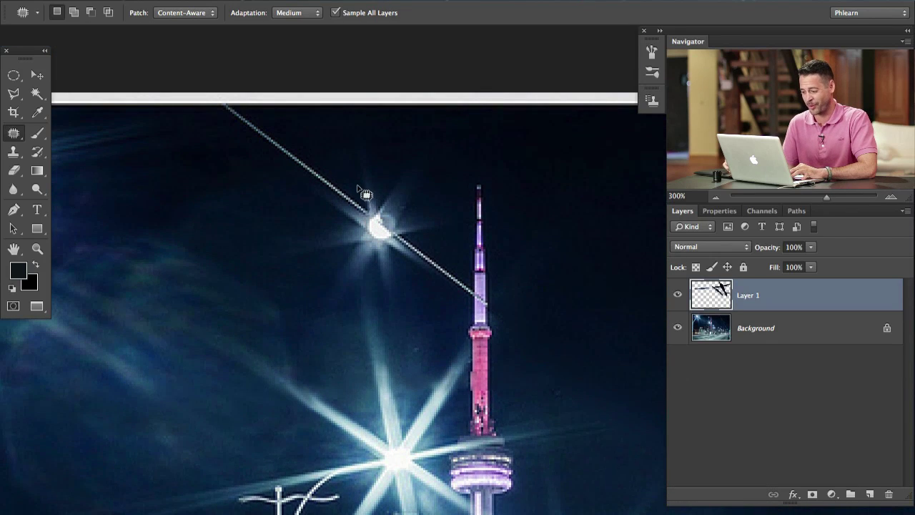
mouse_move(243, 112)
mouse_down()
mouse_move(253, 174)
mouse_move(365, 212)
mouse_move(378, 238)
mouse_move(484, 313)
mouse_move(405, 226)
mouse_up()
drag(411, 270, 264, 305)
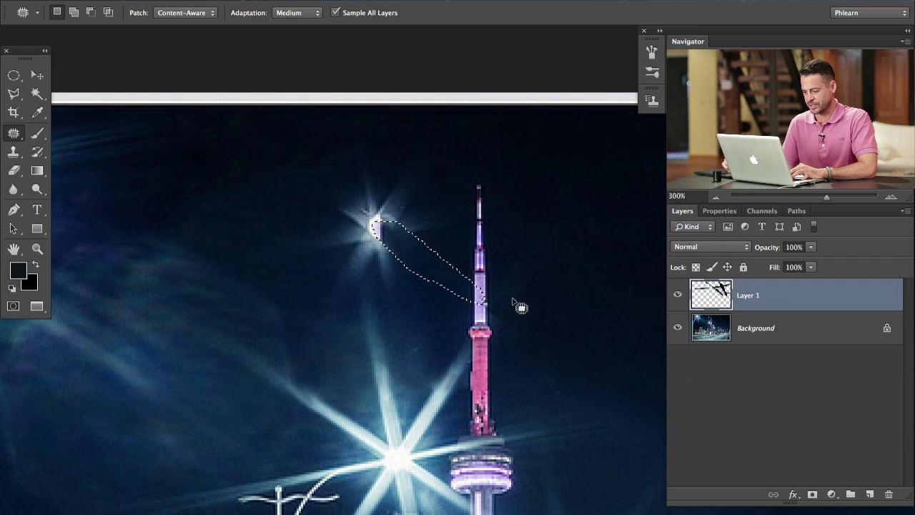
key(super+d)
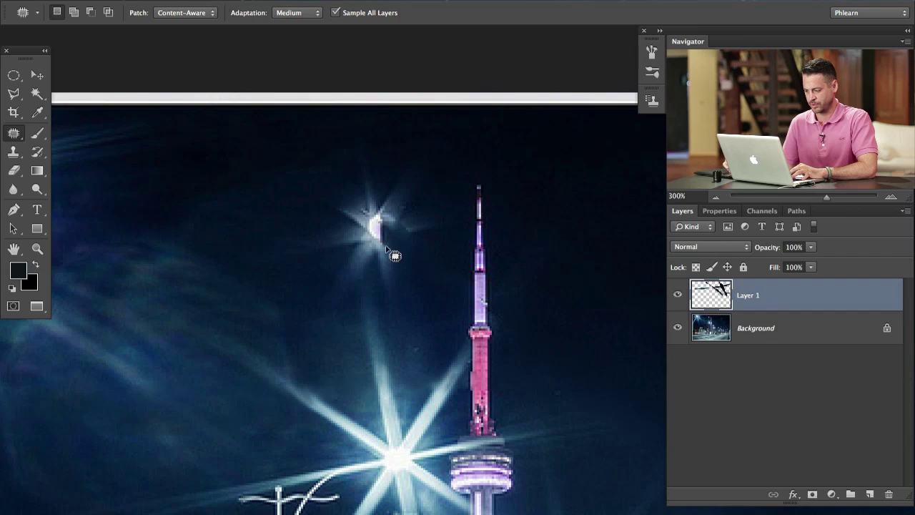
Patch out the remaining lower horizontal wire in the sky above and right of the blue billboard, sampling the sky above it, and deselect.
key(ctrl+minus)
key(ctrl+minus)
key(ctrl+minus)
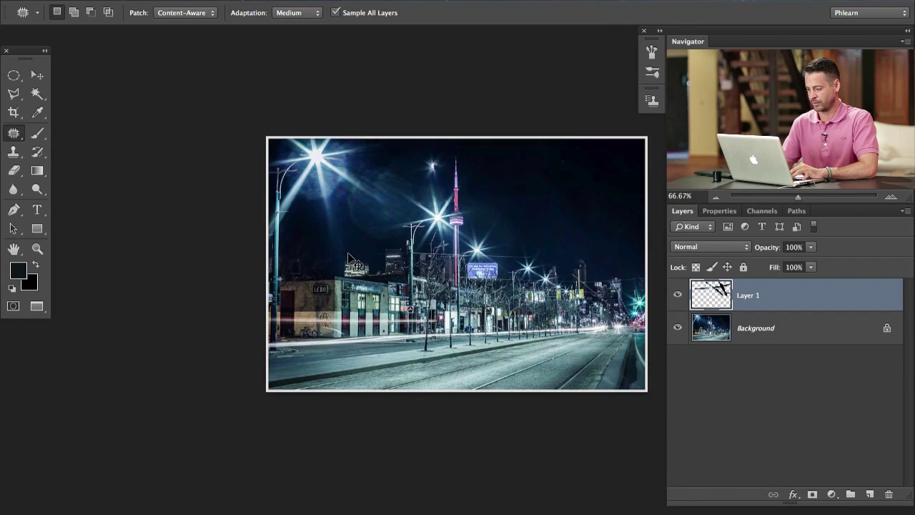
key(super+plus)
drag(475, 286, 372, 318)
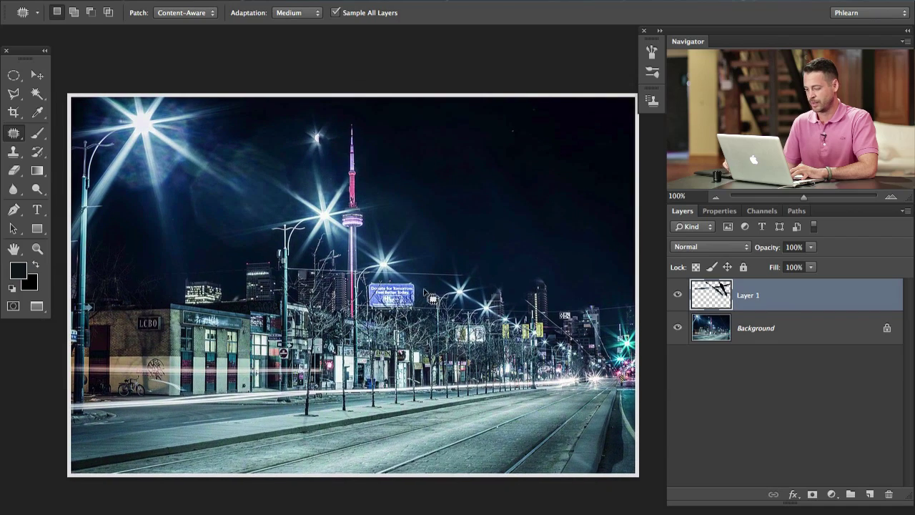
key(ctrl+plus)
key(ctrl+plus)
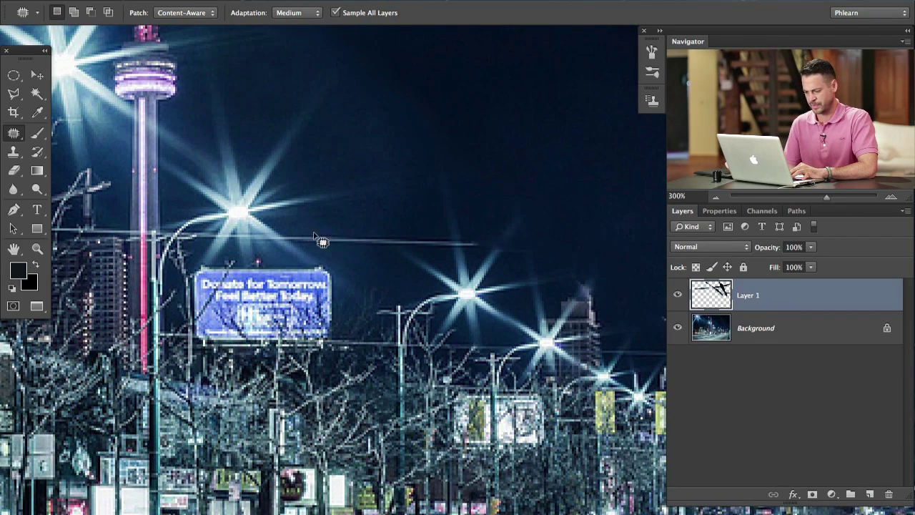
mouse_move(274, 229)
mouse_down()
mouse_move(401, 250)
mouse_move(462, 252)
mouse_move(474, 237)
mouse_up()
drag(436, 240, 503, 133)
key(super+d)
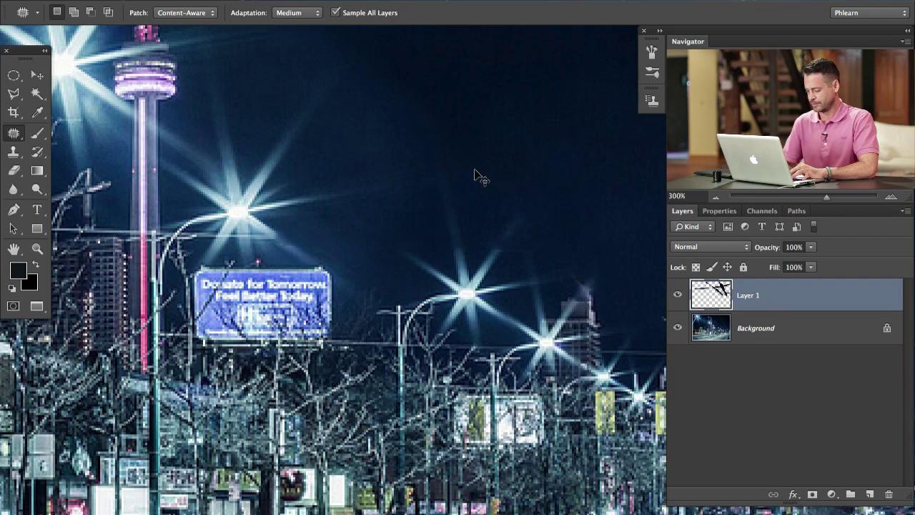
Compare the whole photo with and without the wire removal by toggling the visibility of Layer 1, leaving it visible.
key(ctrl+minus)
key(ctrl+minus)
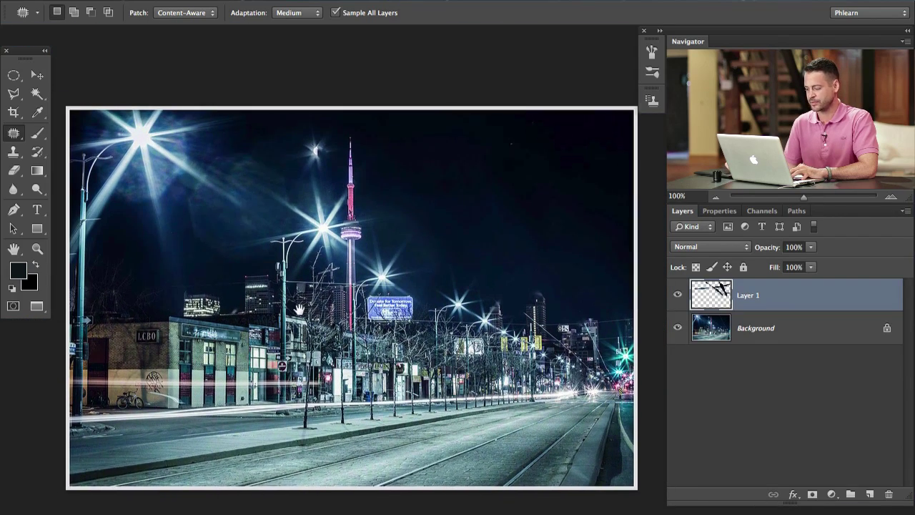
drag(300, 309, 310, 299)
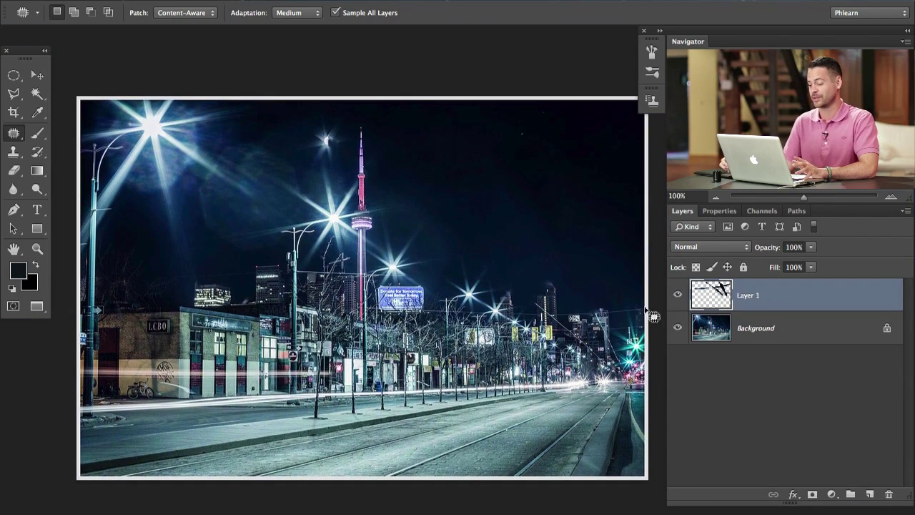
click(677, 296)
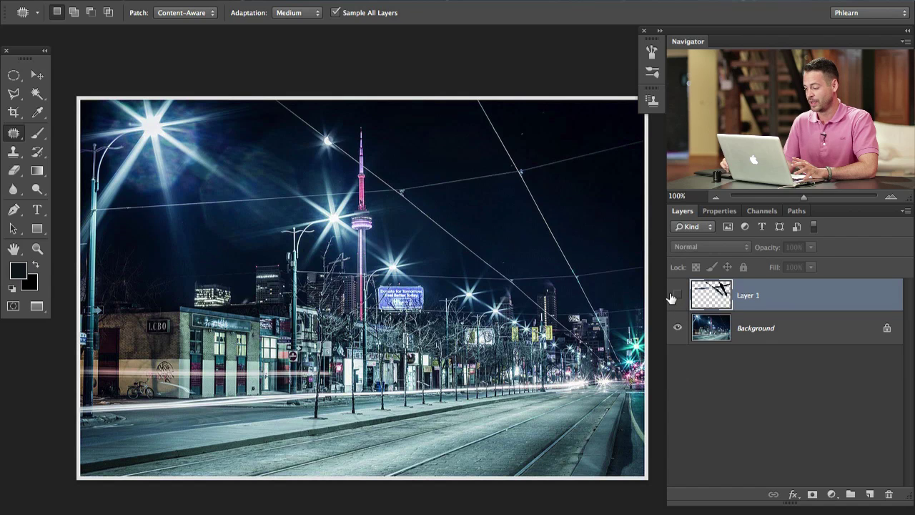
click(677, 296)
click(676, 296)
click(677, 295)
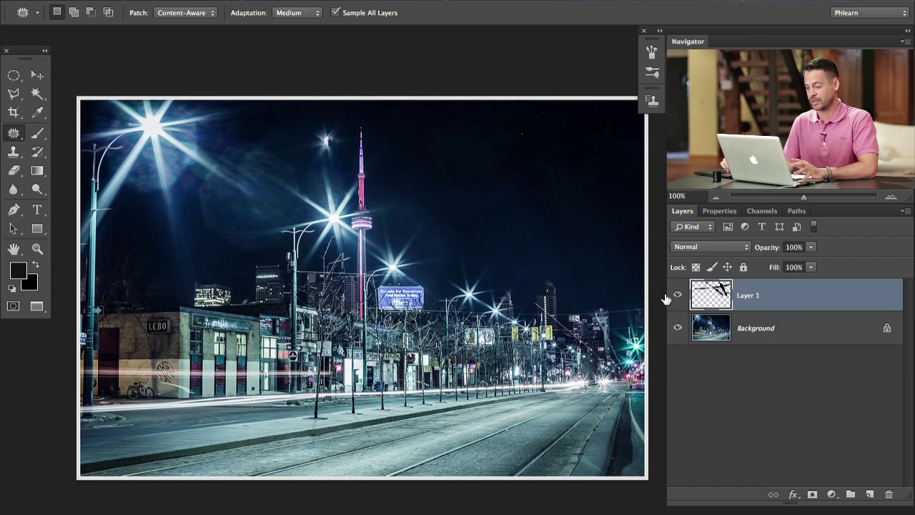